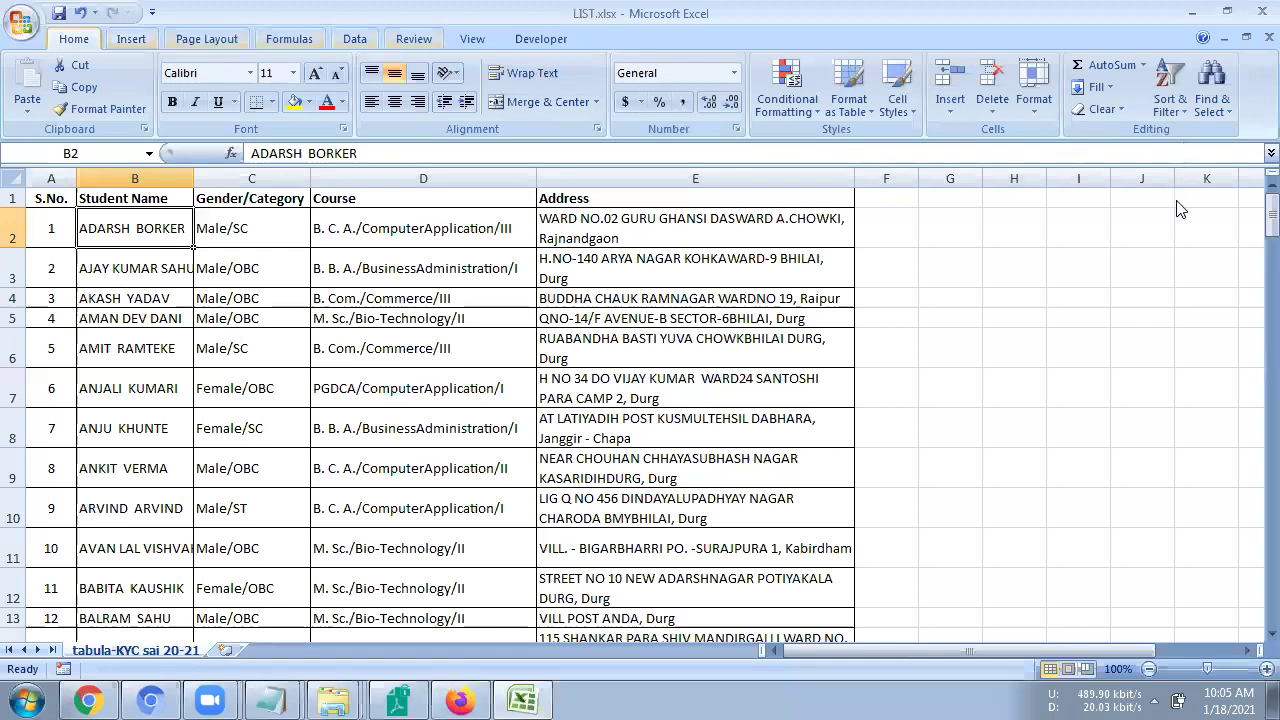
Open the Sort & Filter menu on the Home tab for the student list.
click(1170, 90)
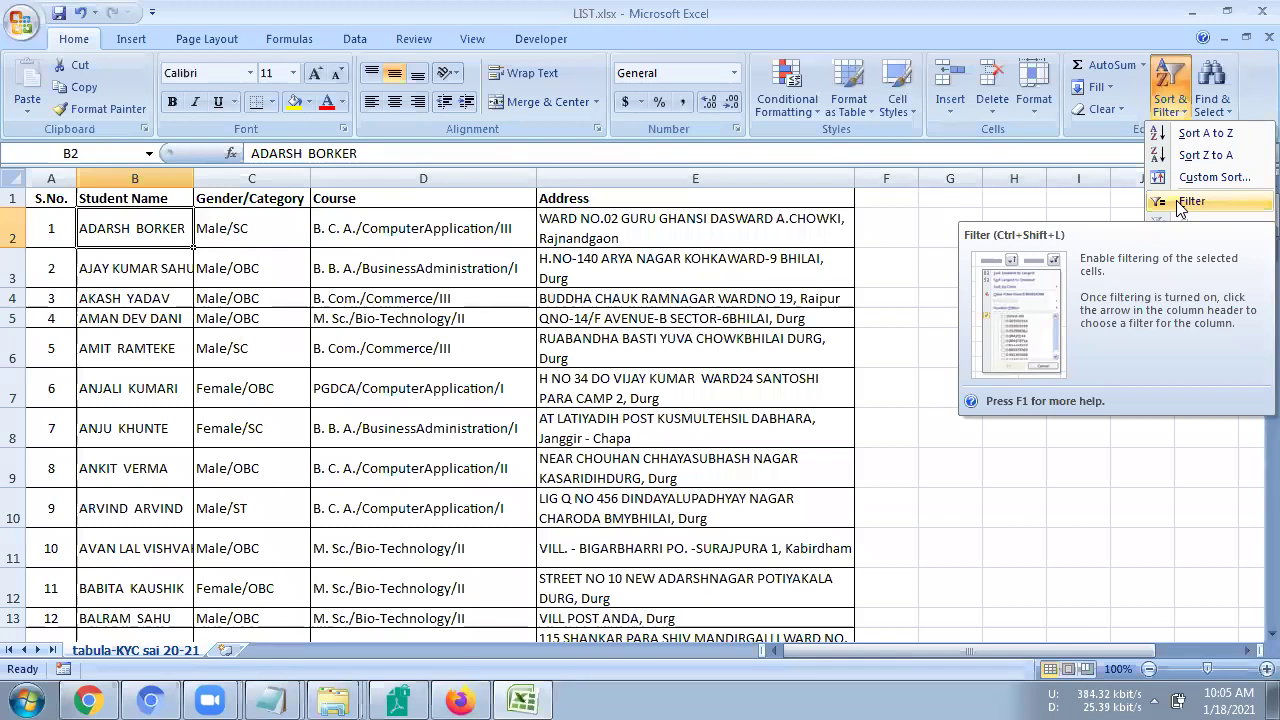
Switch to the Data tab and select cell C2 in the student list.
click(354, 38)
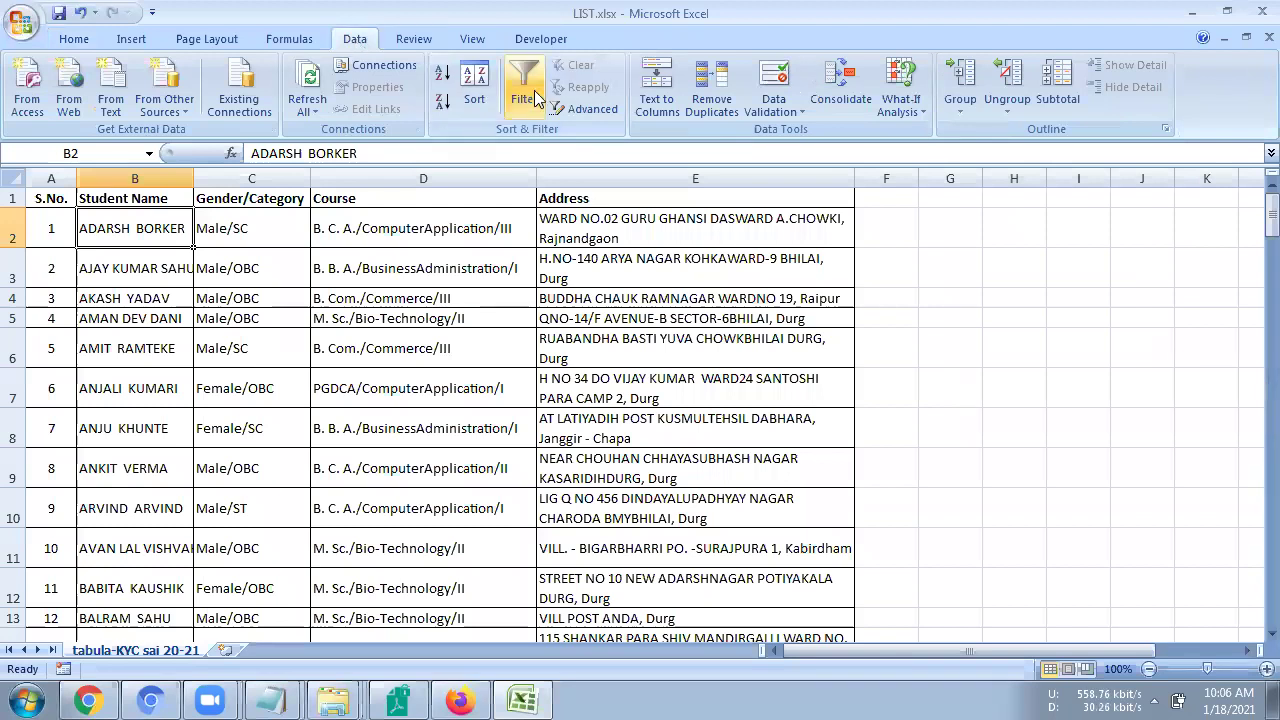
click(245, 228)
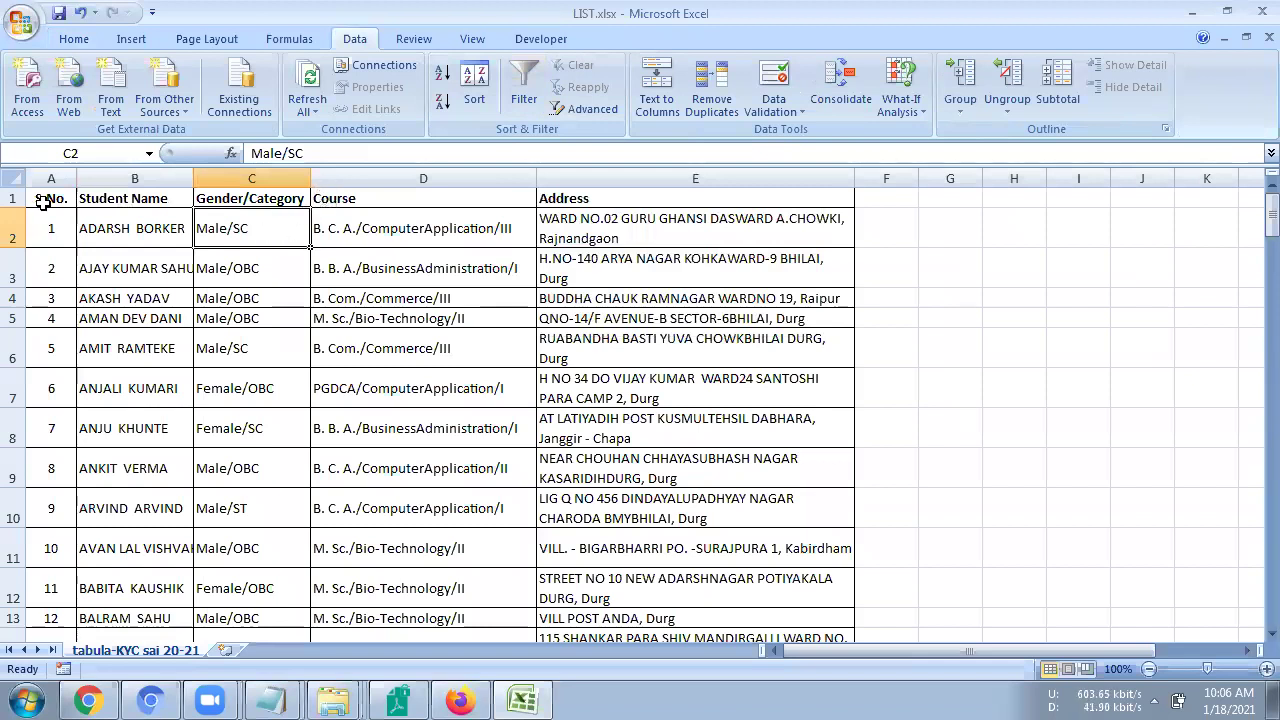
key(ctrl+Home)
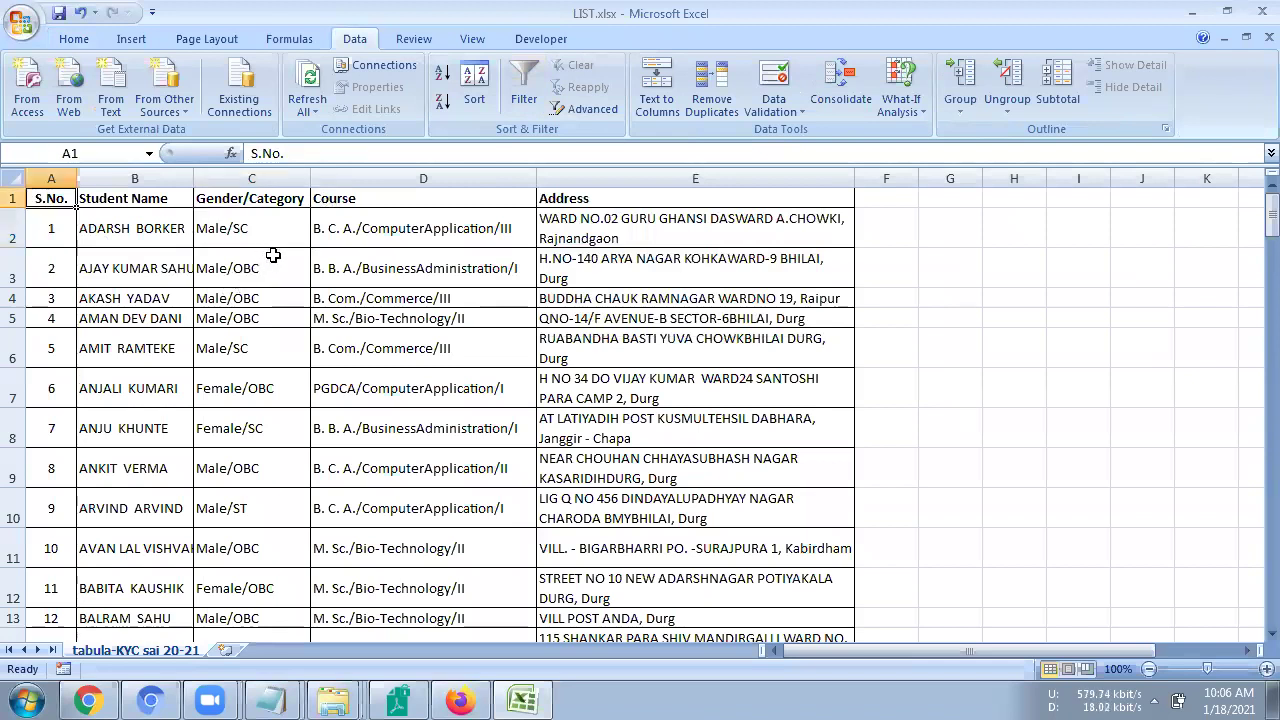
scroll(288, 273, down, 20)
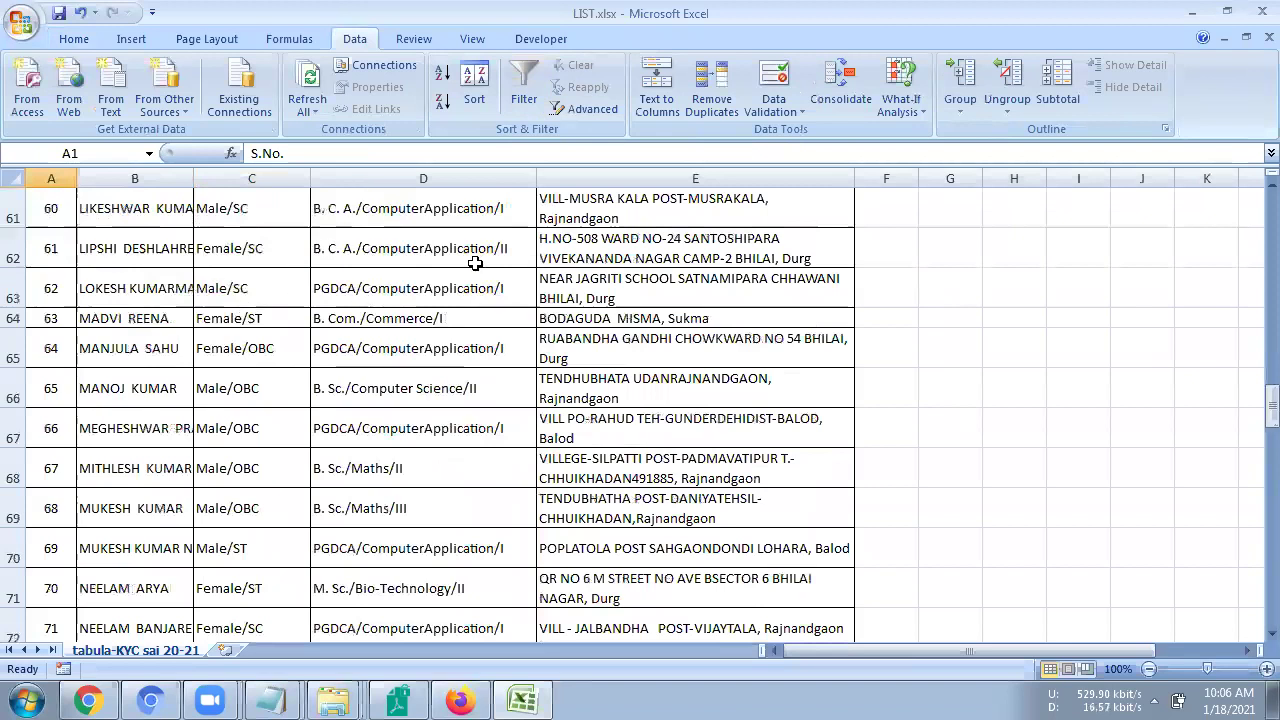
key(Right)
key(Right)
key(Right)
click(566, 180)
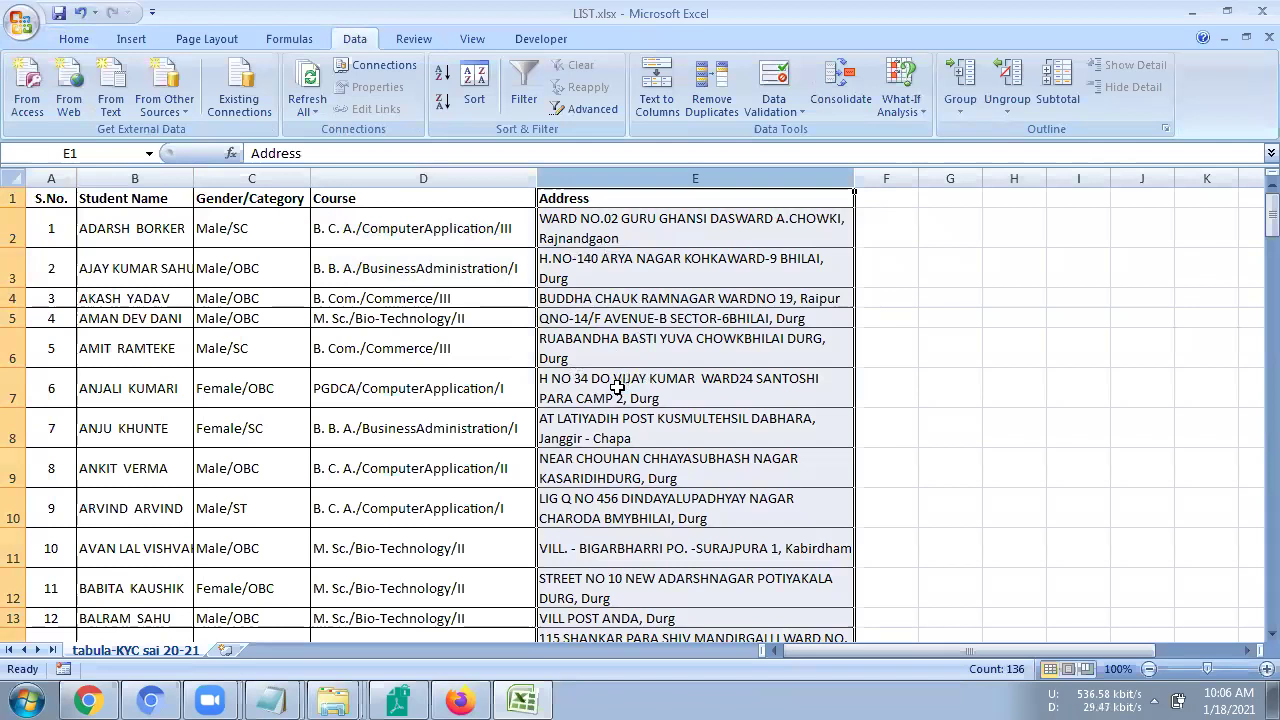
click(621, 386)
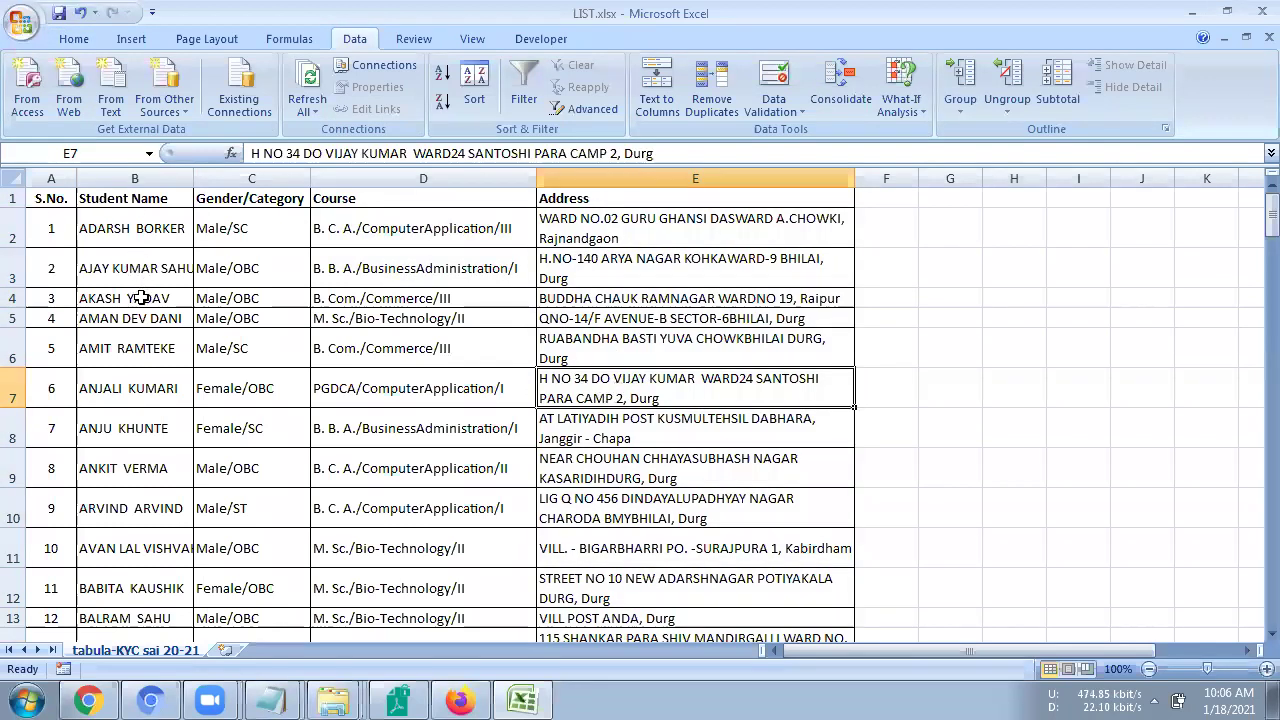
scroll(150, 347, down, 20)
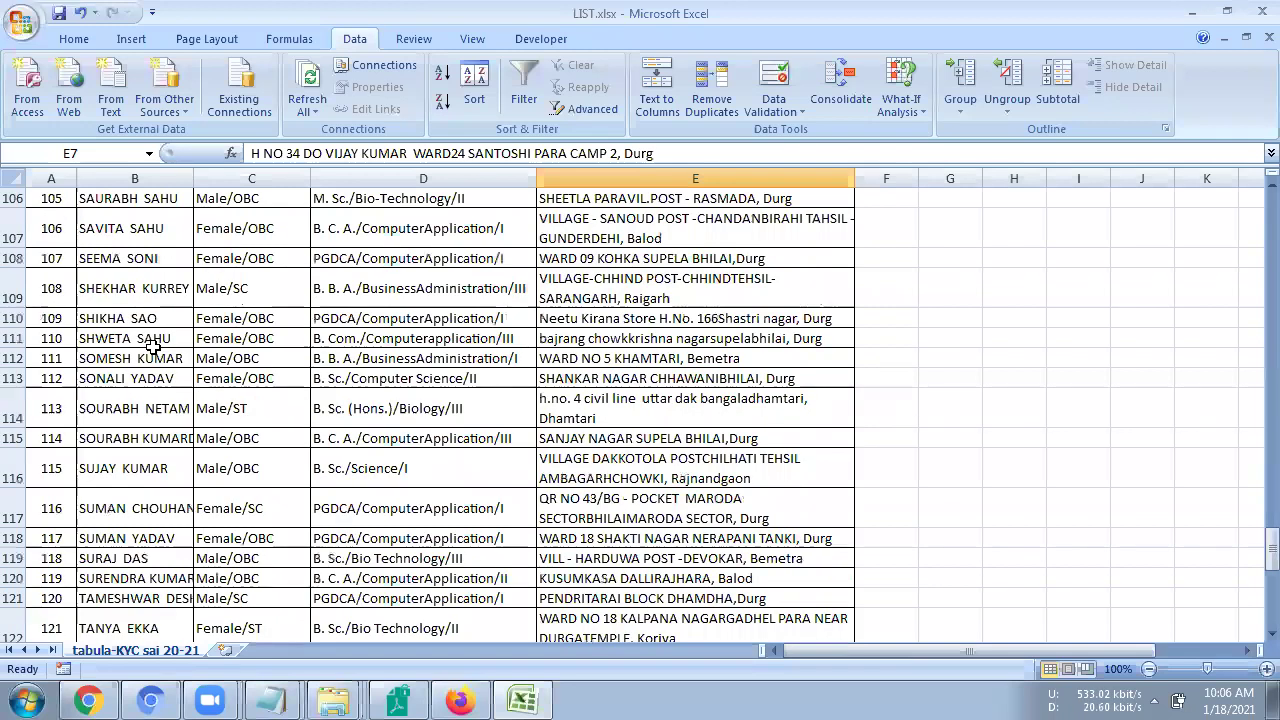
scroll(146, 343, up, 20)
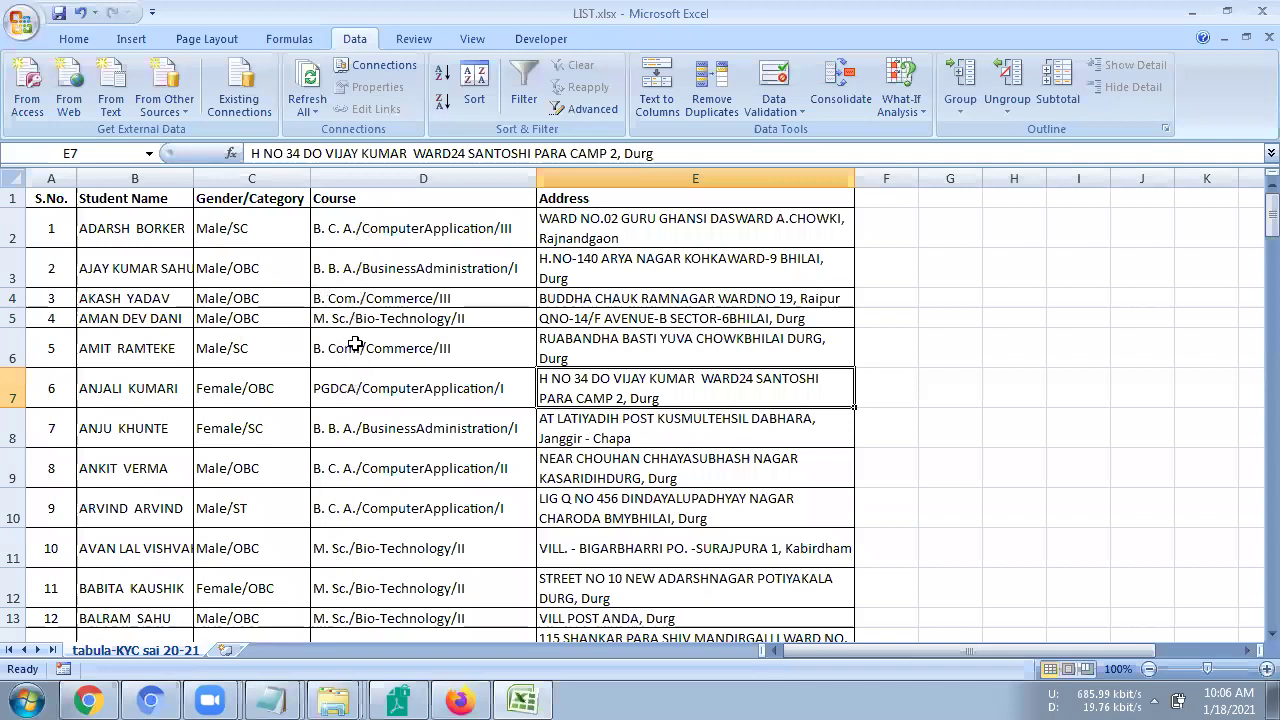
click(348, 390)
drag(396, 391, 607, 385)
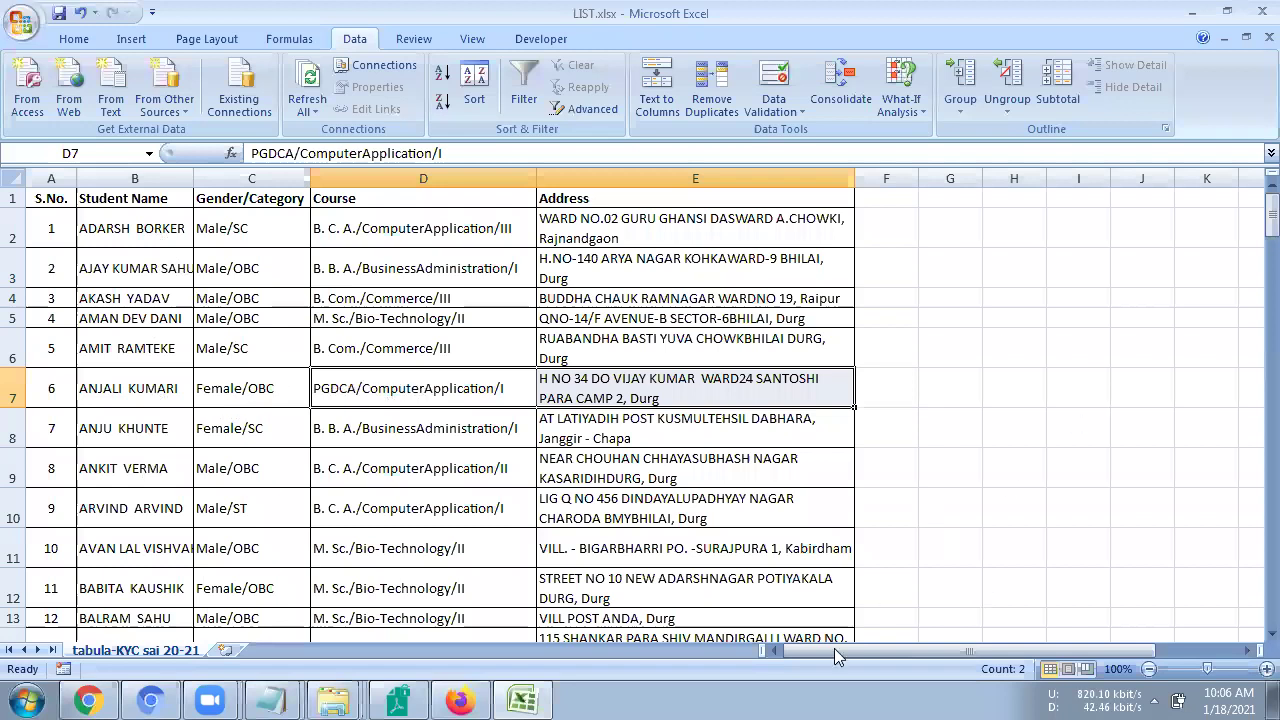
Scroll through the student records, then select the whole table A1:E136.
click(620, 690)
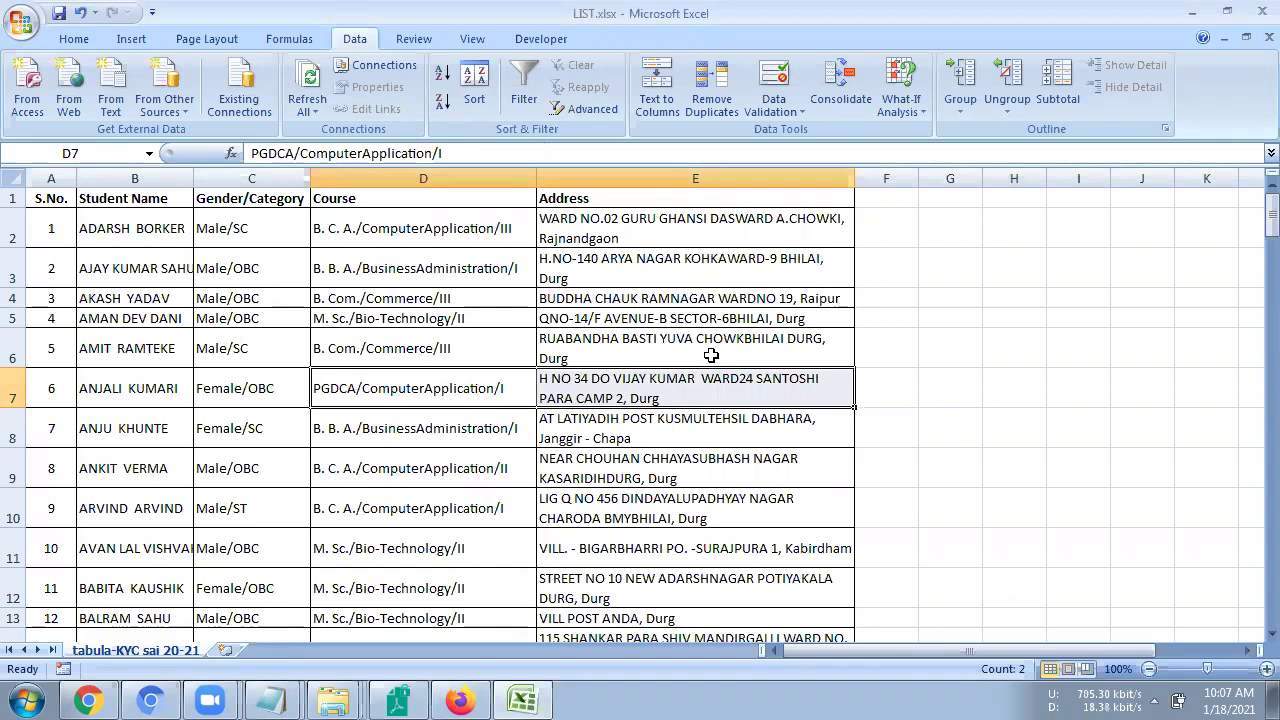
scroll(718, 388, down, 4)
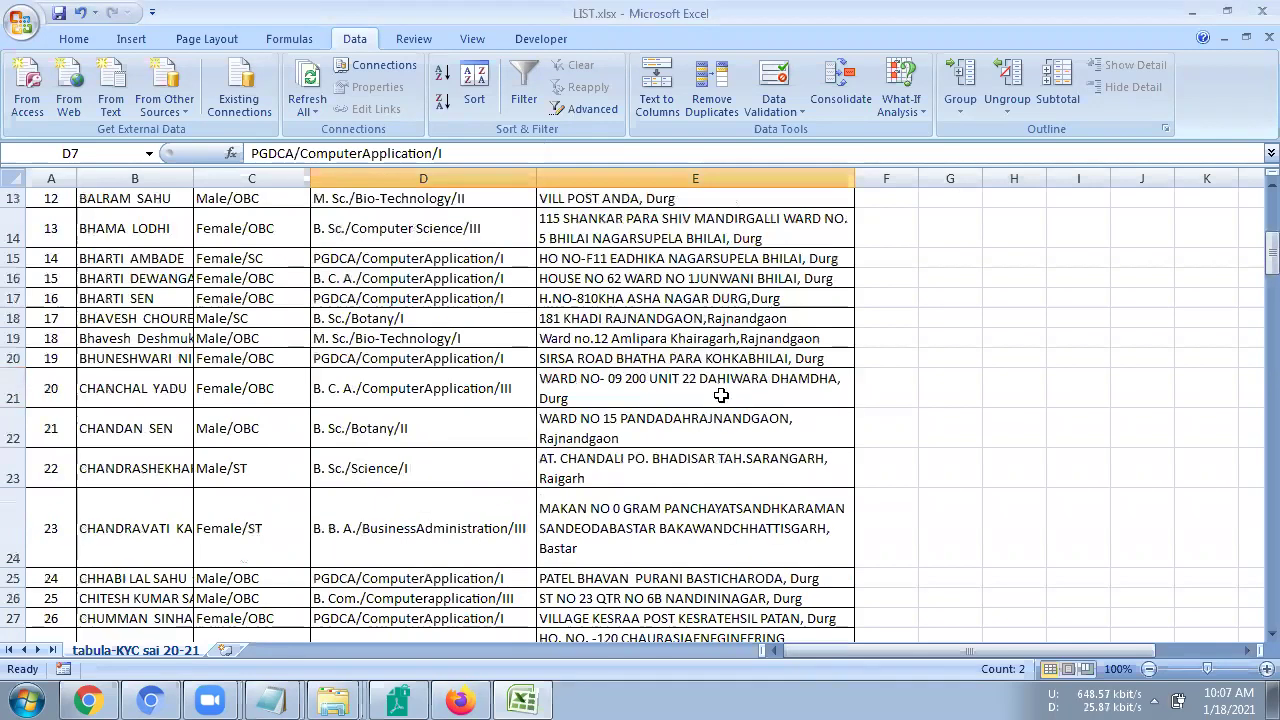
scroll(741, 445, down, 20)
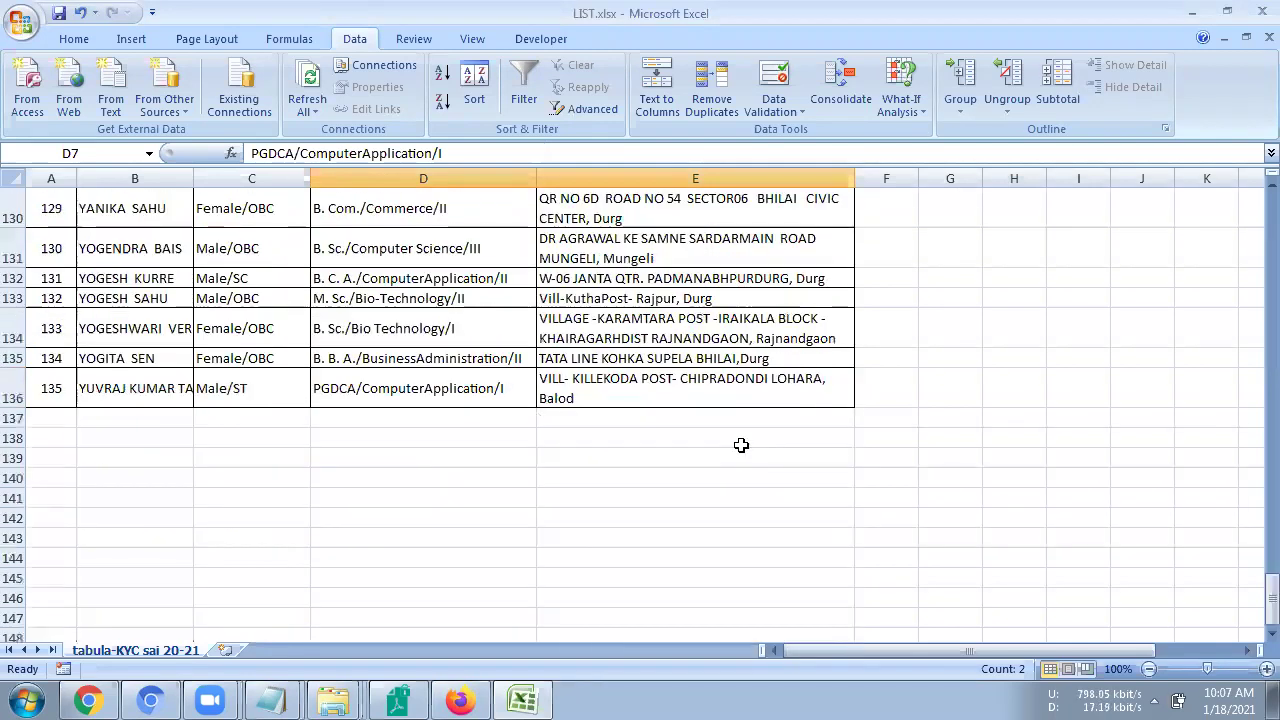
scroll(741, 445, up, 20)
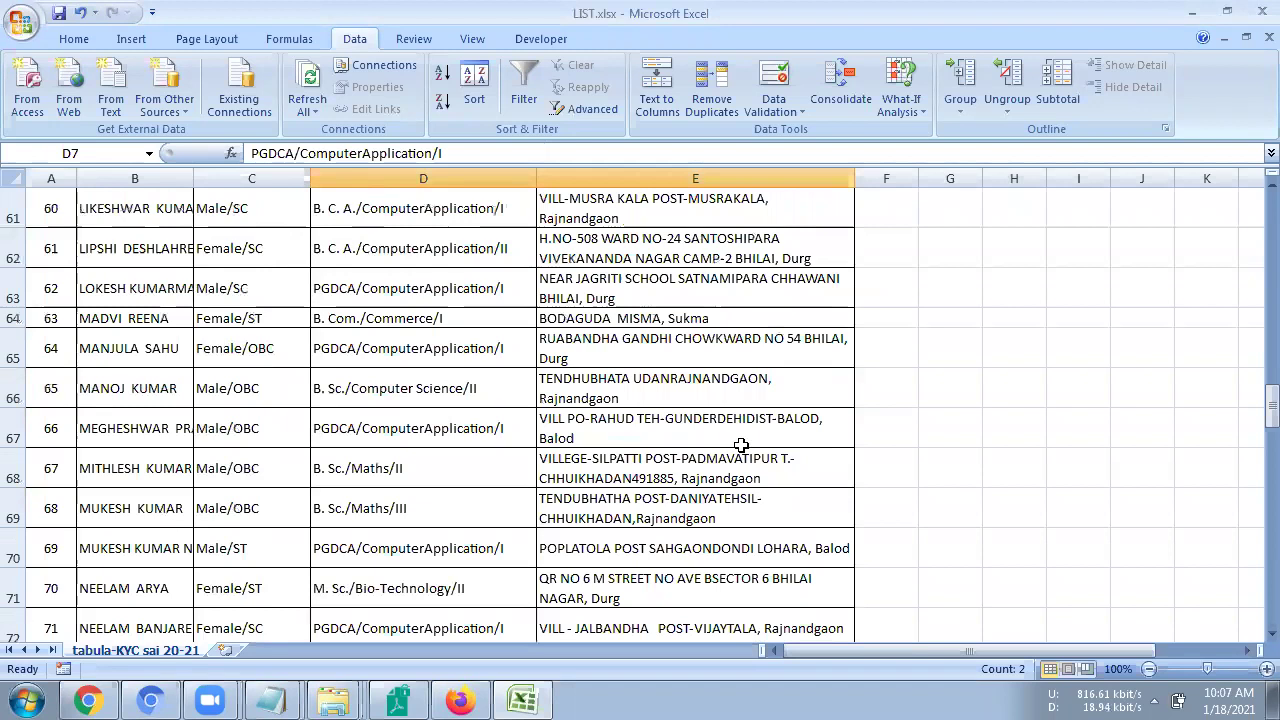
scroll(741, 445, up, 20)
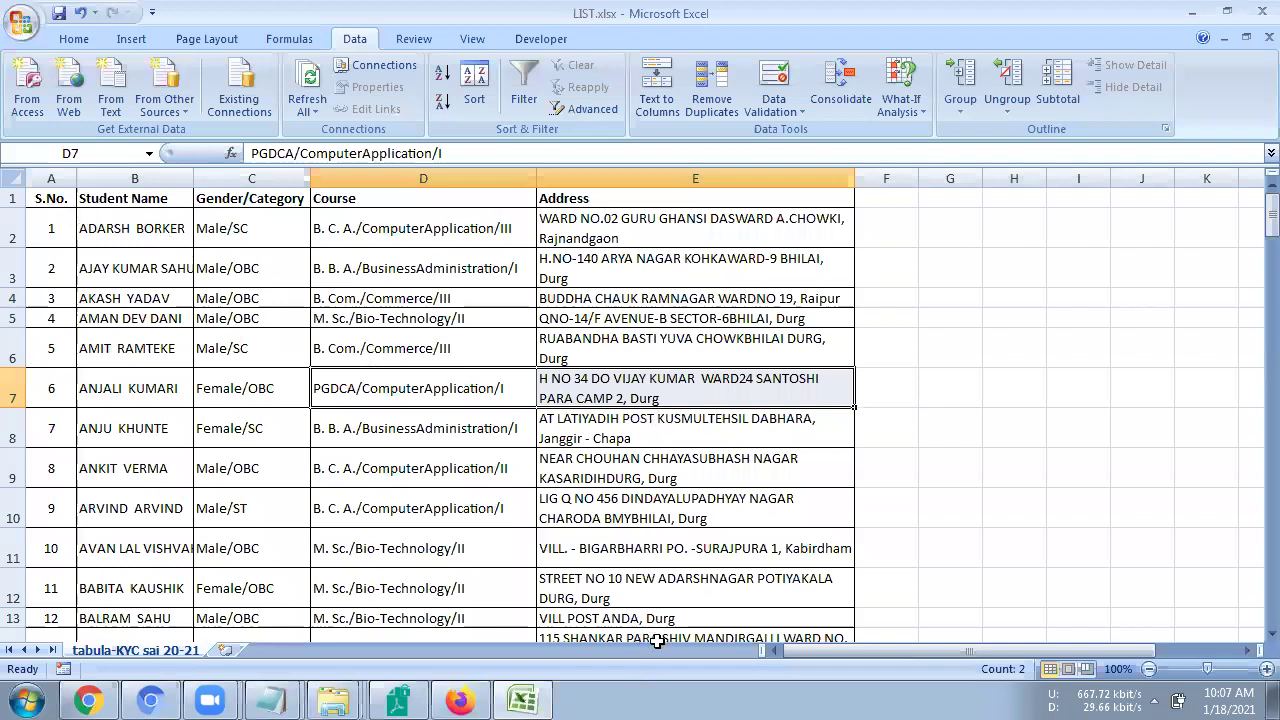
key(ctrl+Home)
key(ctrl+shift+End)
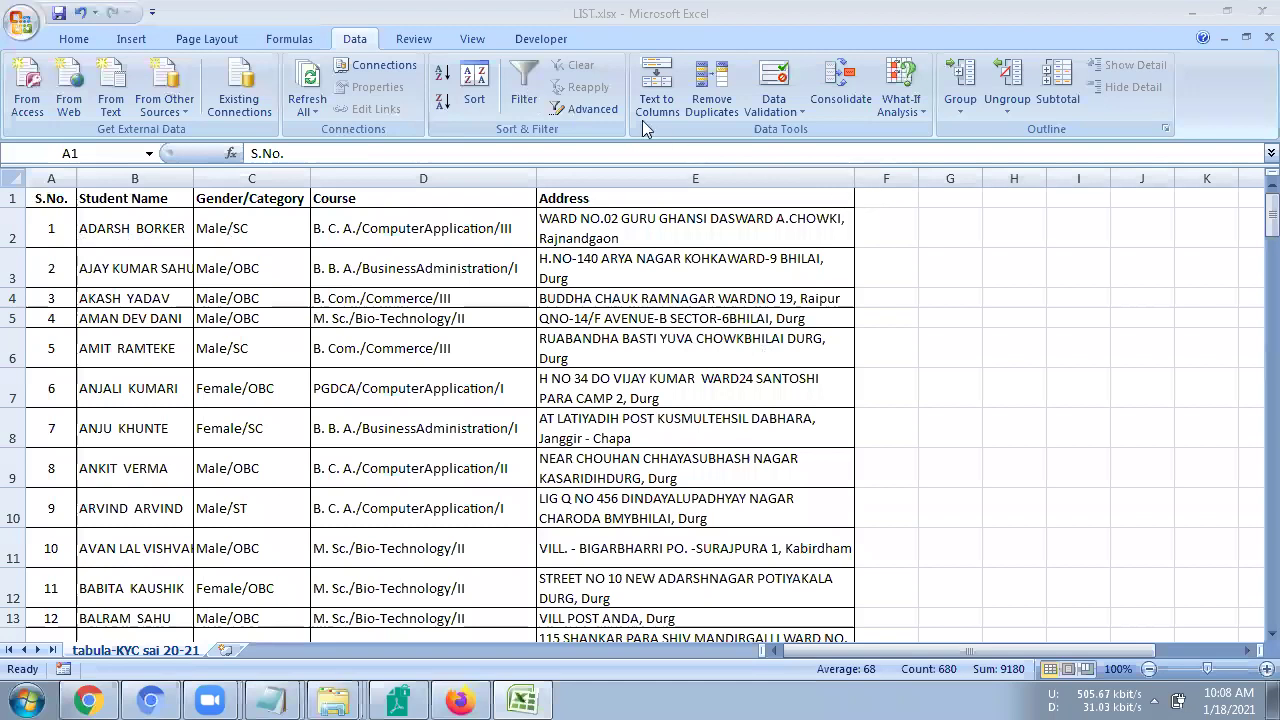
Turn on Filter for the student table, then select the Course column down from D1.
click(525, 105)
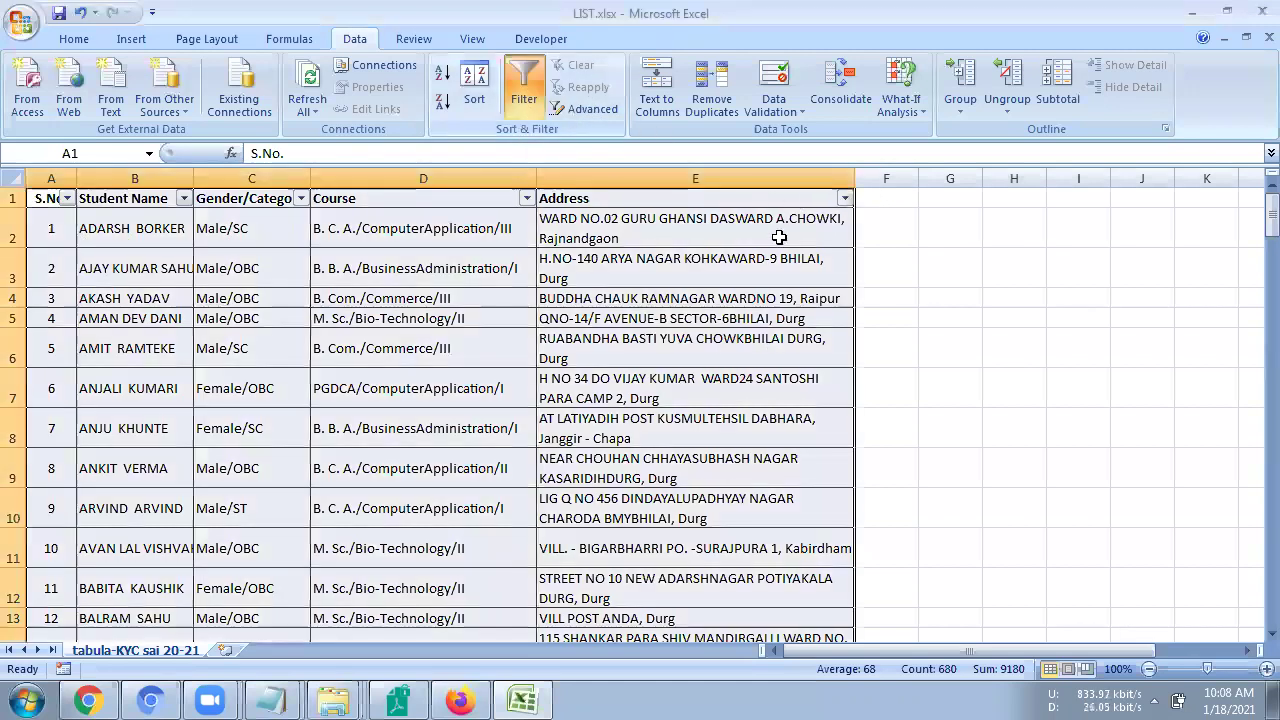
click(824, 214)
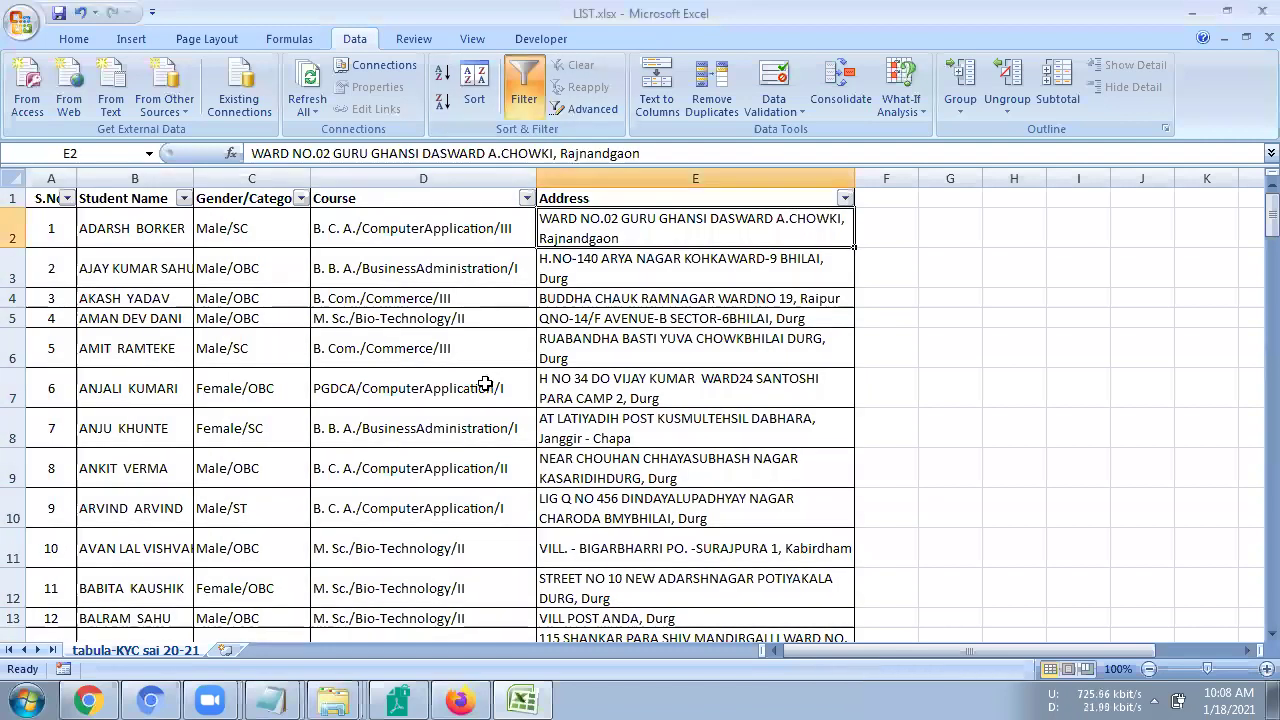
scroll(484, 385, down, 10)
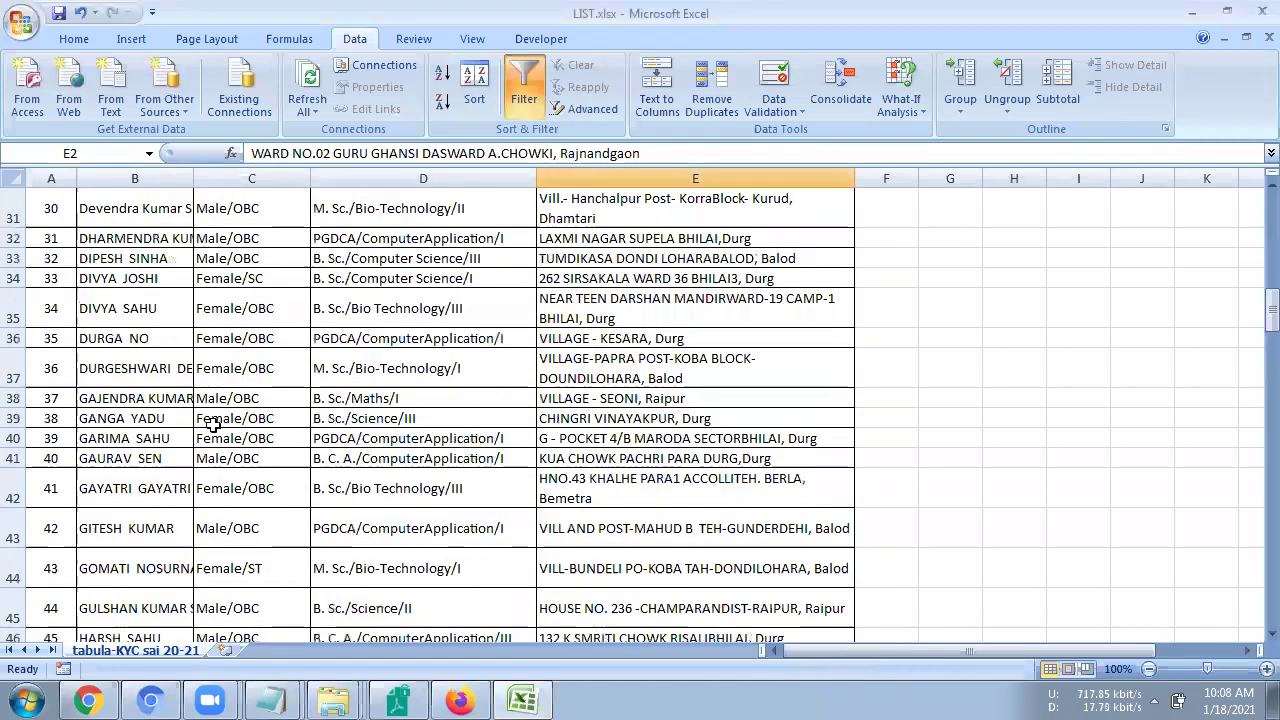
scroll(213, 424, down, 20)
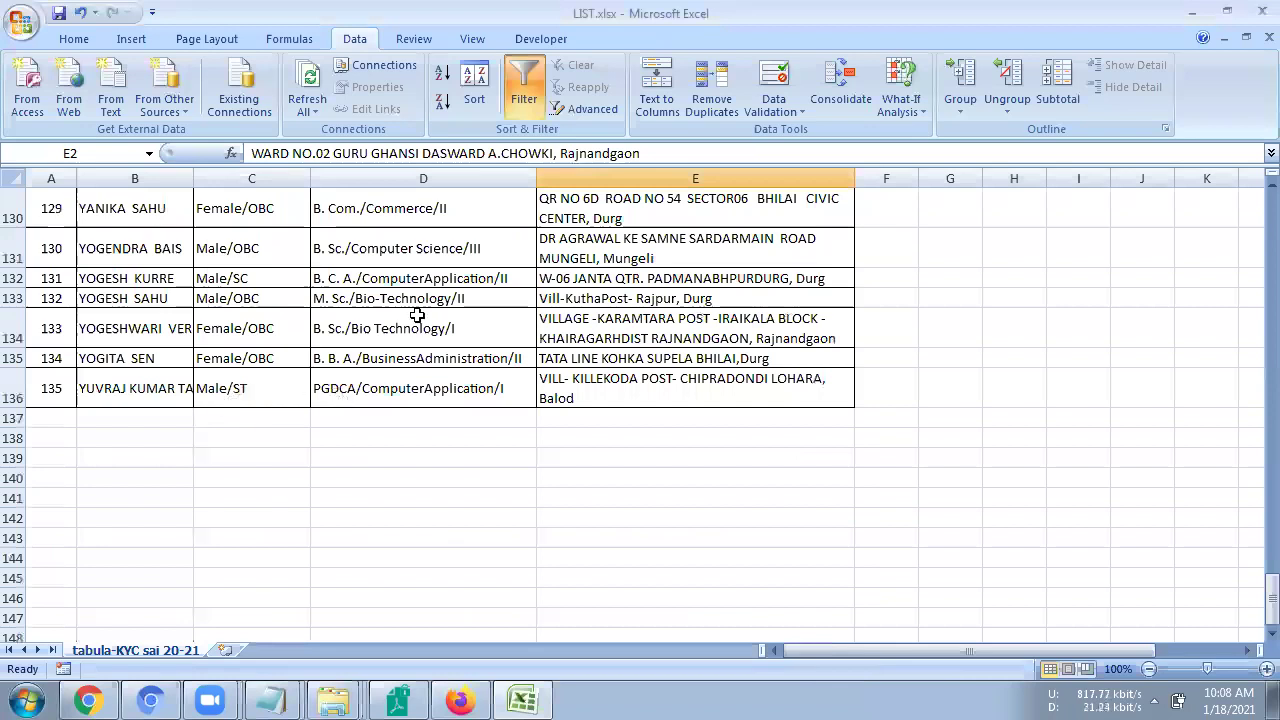
scroll(358, 200, up, 20)
click(358, 200)
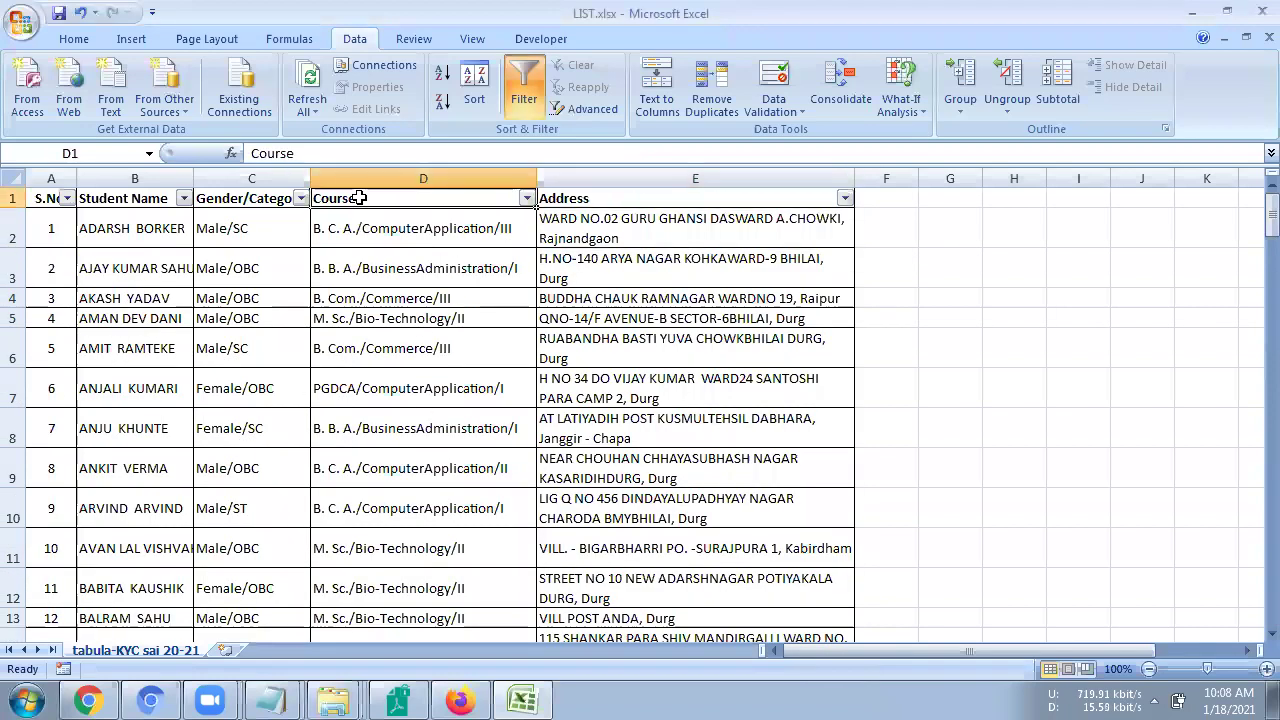
drag(407, 203, 408, 408)
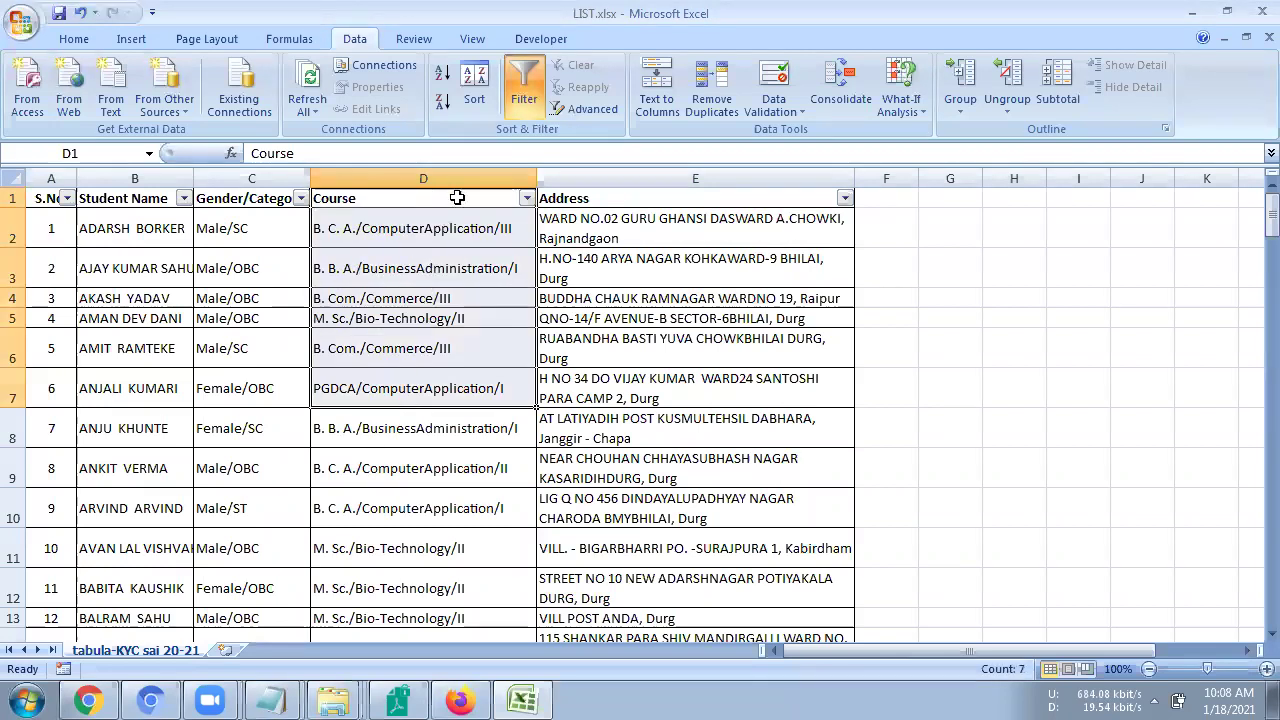
Clear all Course choices, tick only PGDCA/ComputerApplication/I, and apply the filter.
click(526, 199)
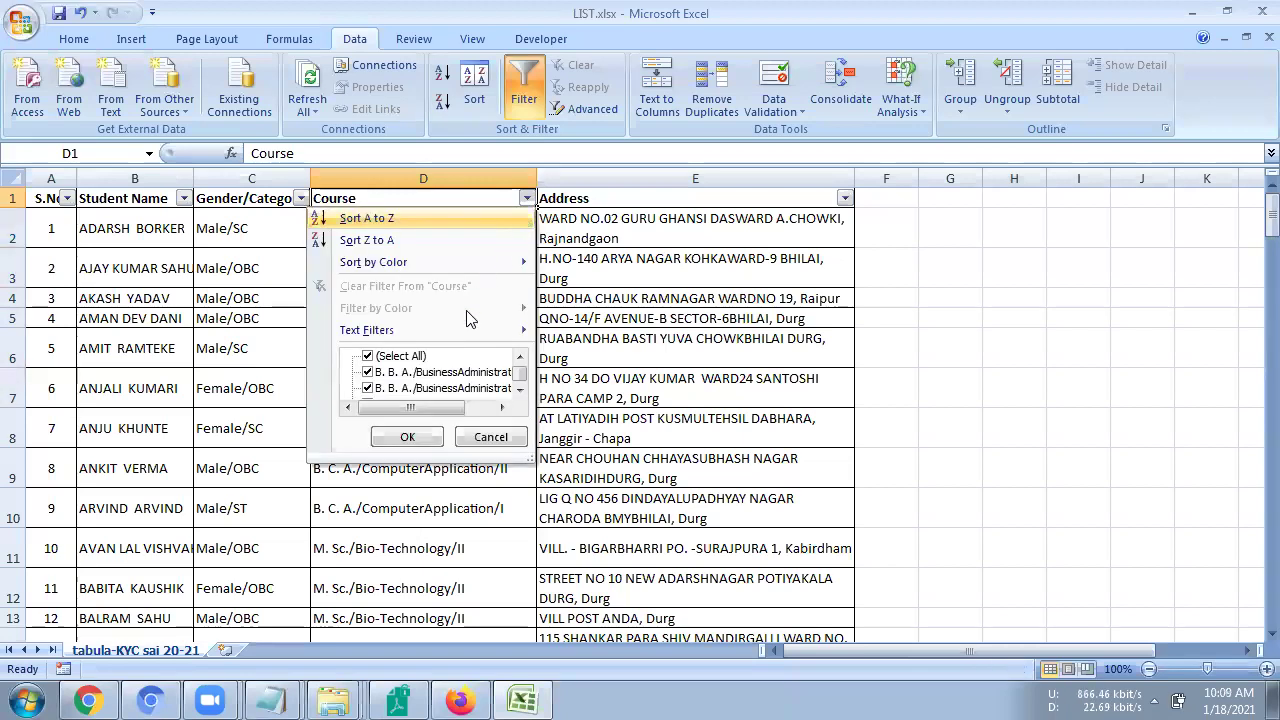
click(381, 358)
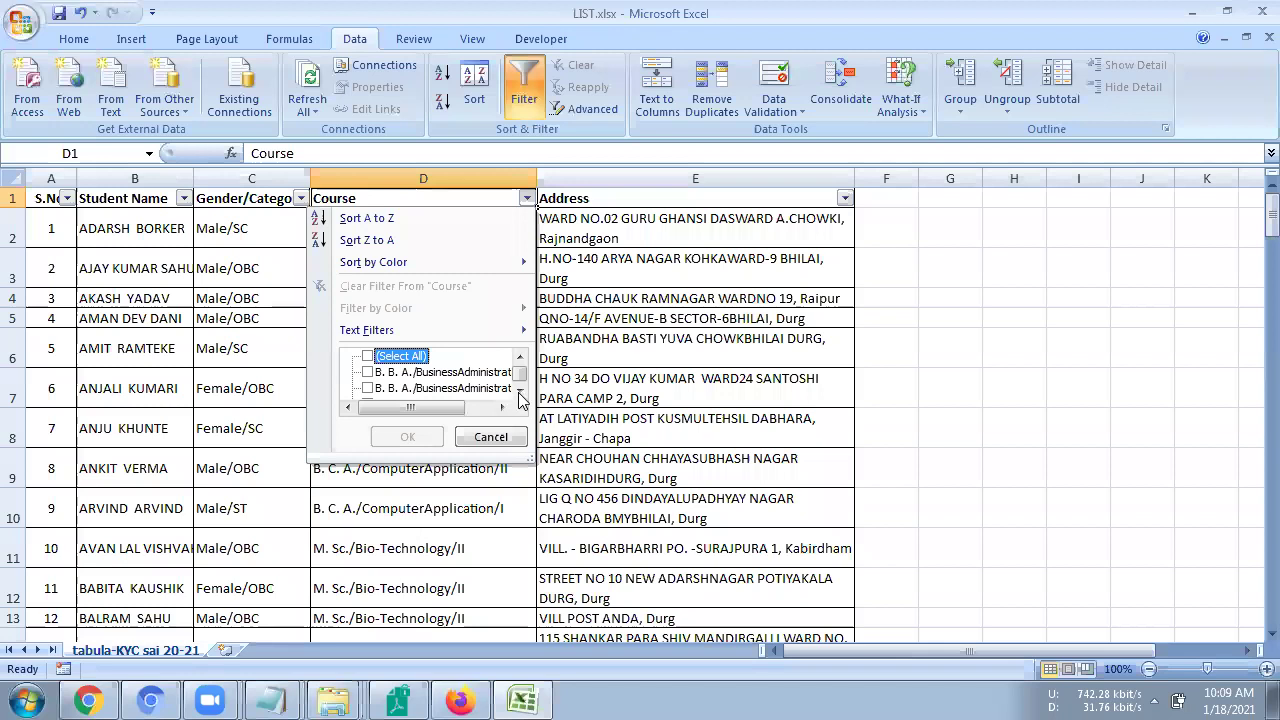
click(519, 392)
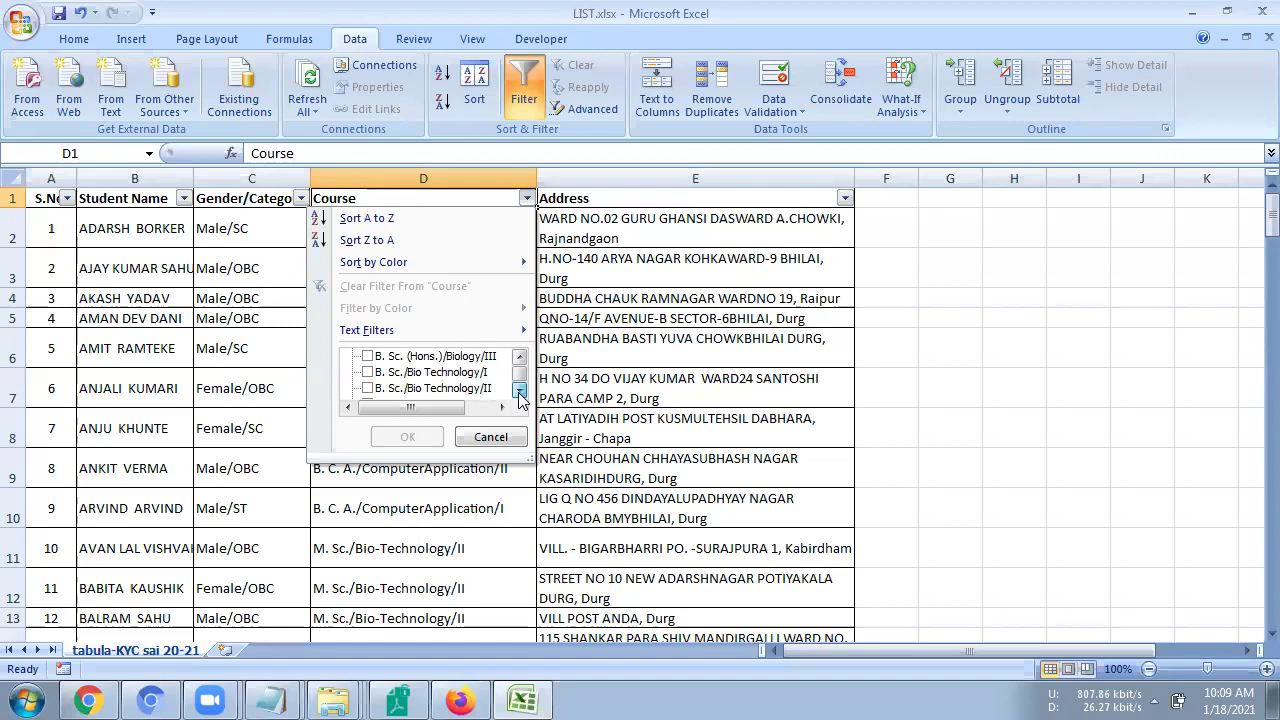
scroll(519, 392, down, 1)
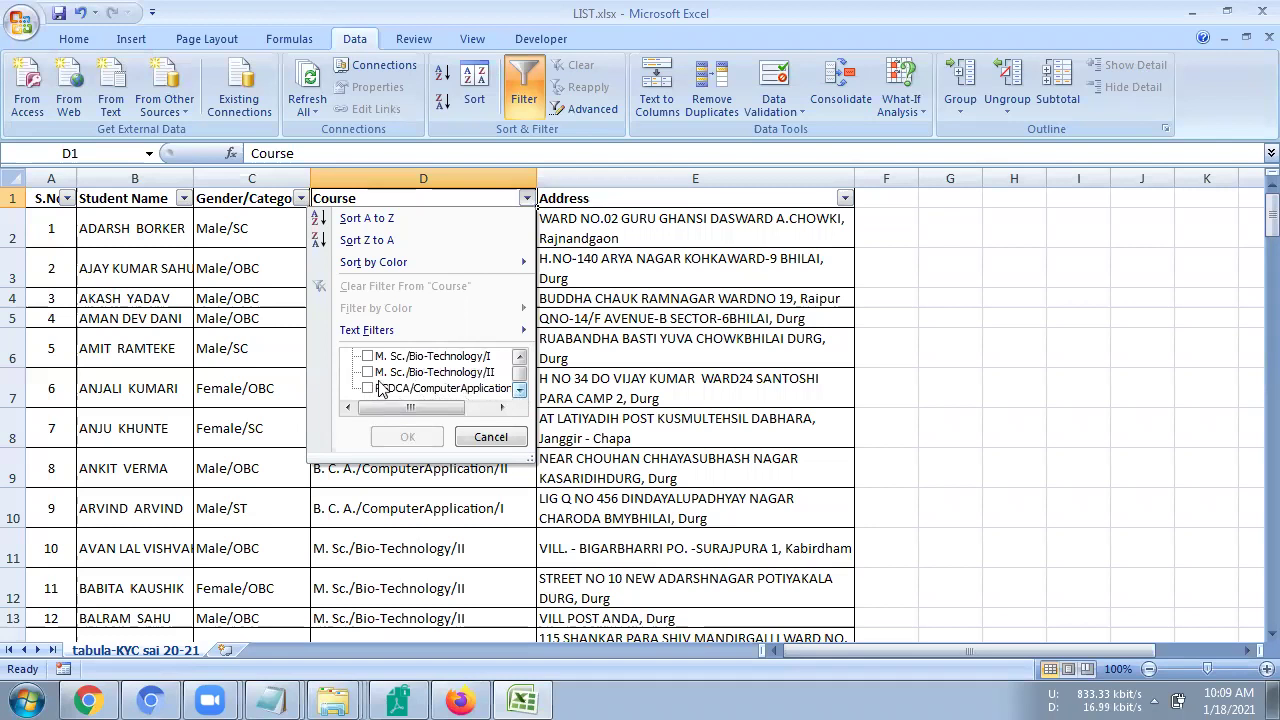
click(367, 388)
click(519, 360)
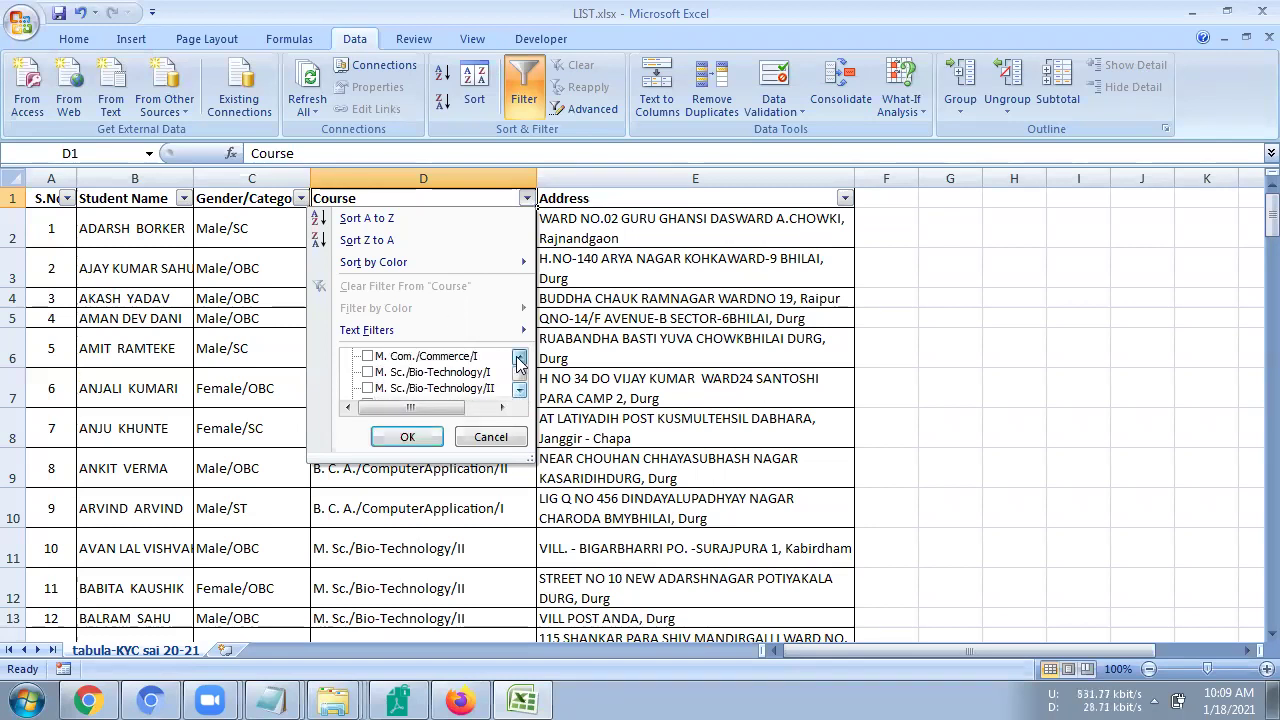
click(519, 360)
click(519, 360)
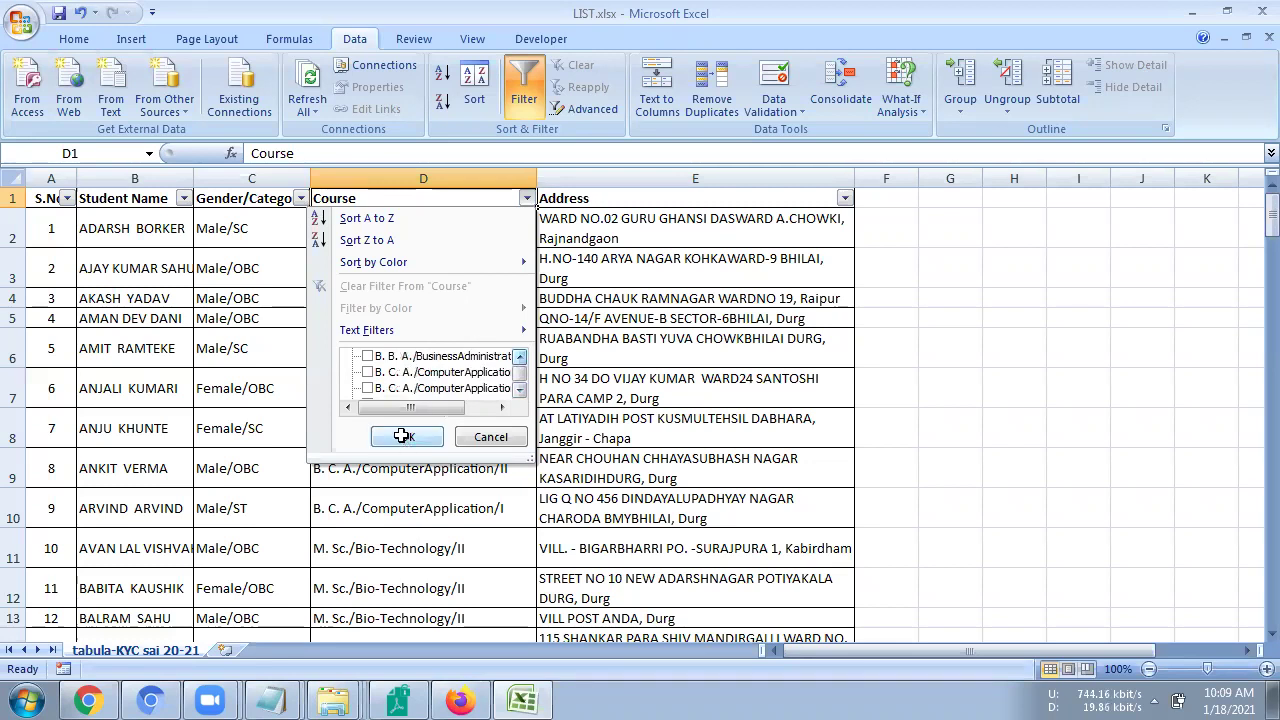
key(Return)
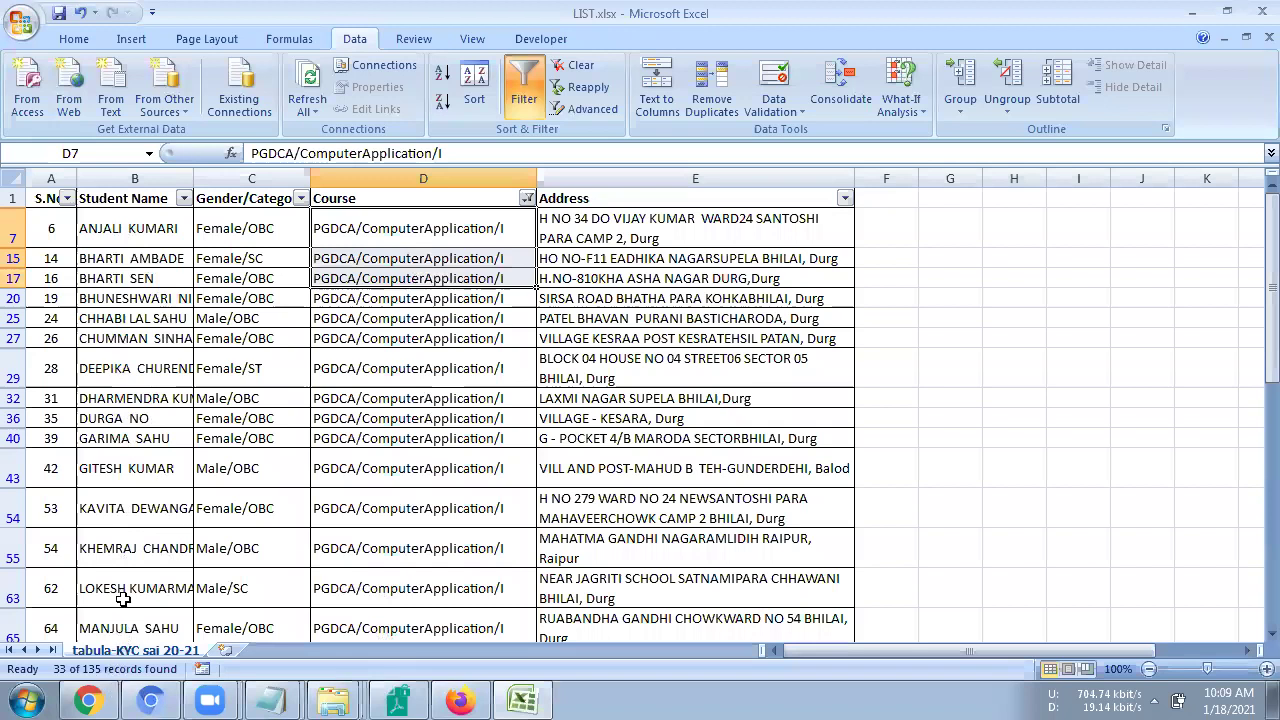
key(Left)
key(Left)
key(ctrl+shift+Down)
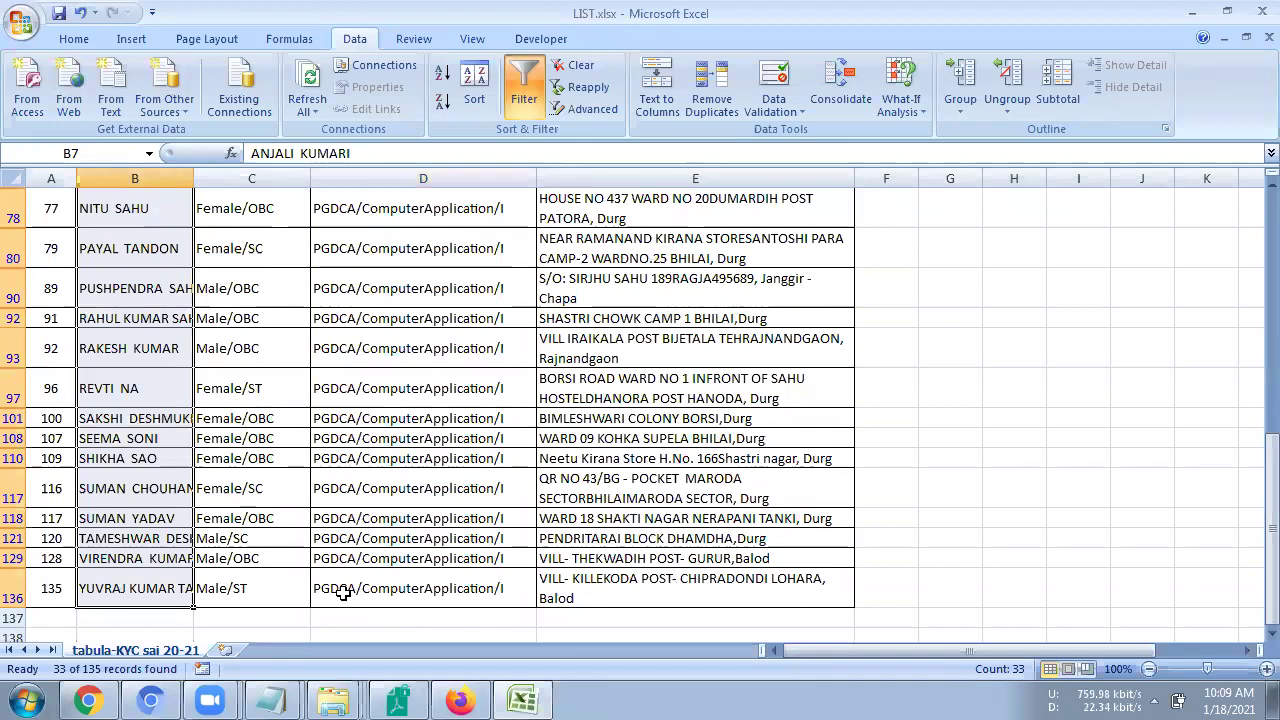
scroll(467, 551, up, 1)
scroll(467, 551, up, 2)
scroll(467, 551, up, 2)
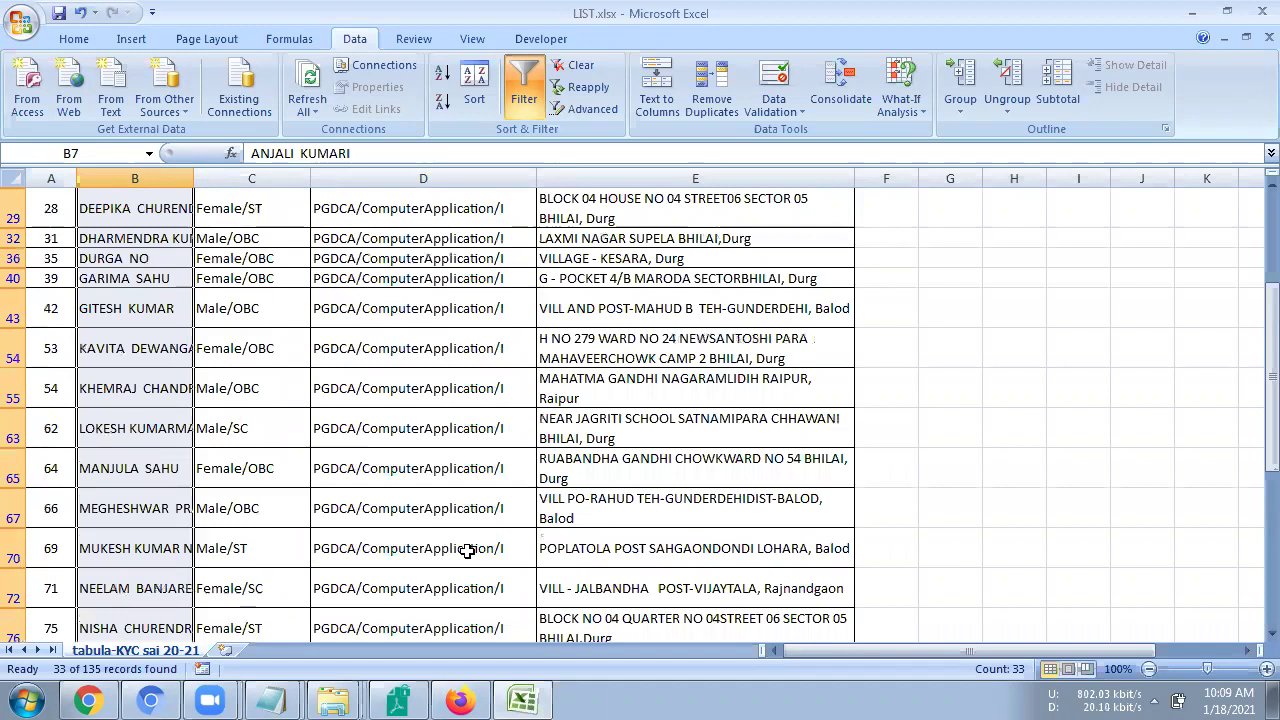
scroll(455, 541, up, 3)
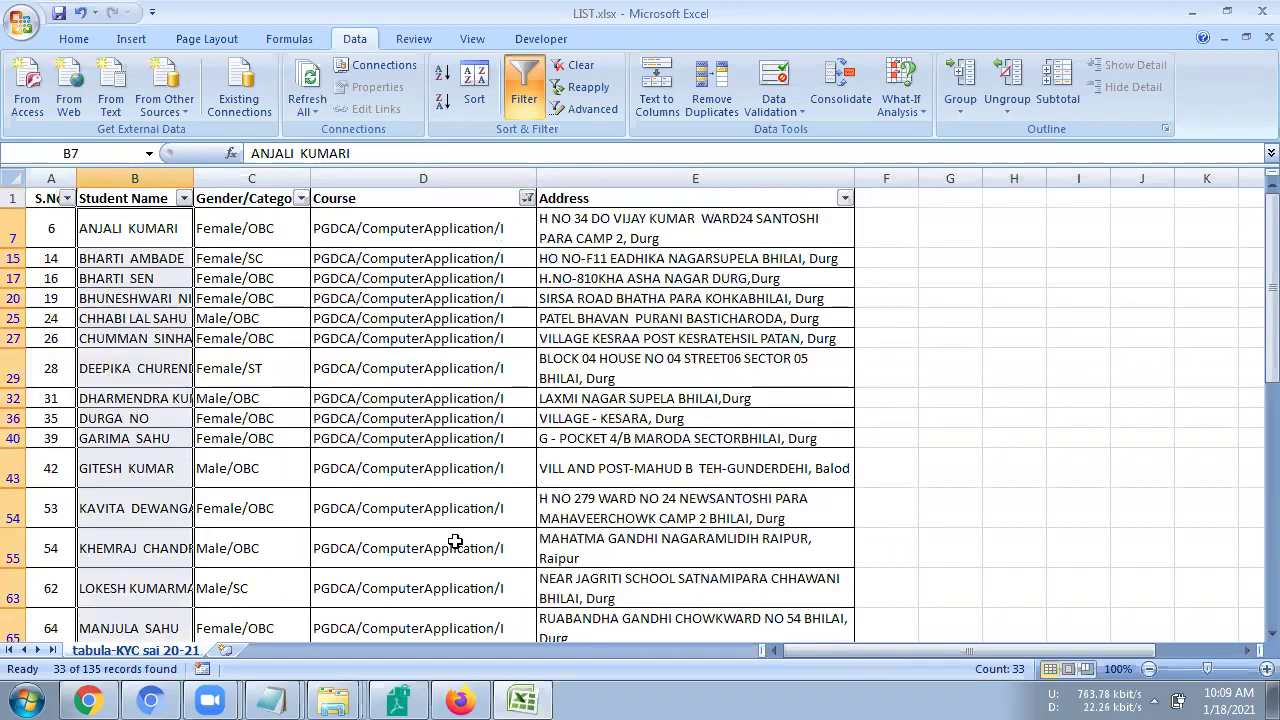
click(398, 228)
drag(398, 228, 372, 527)
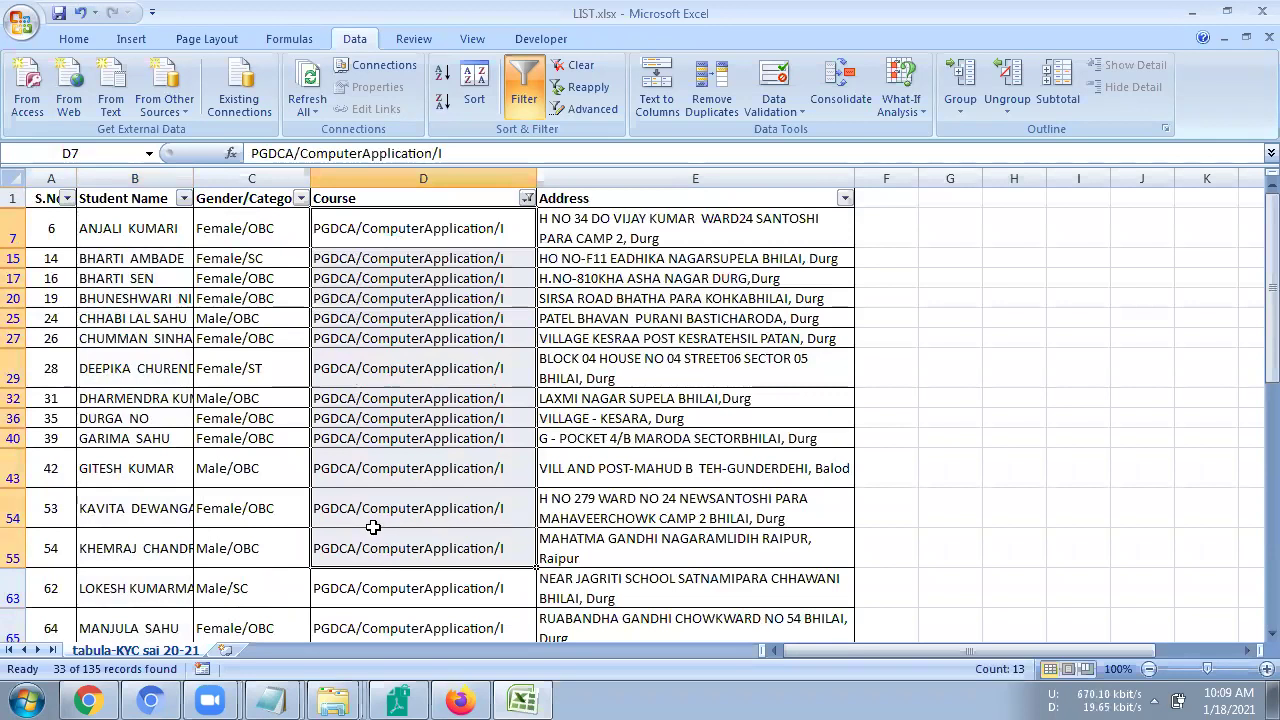
drag(416, 230, 405, 310)
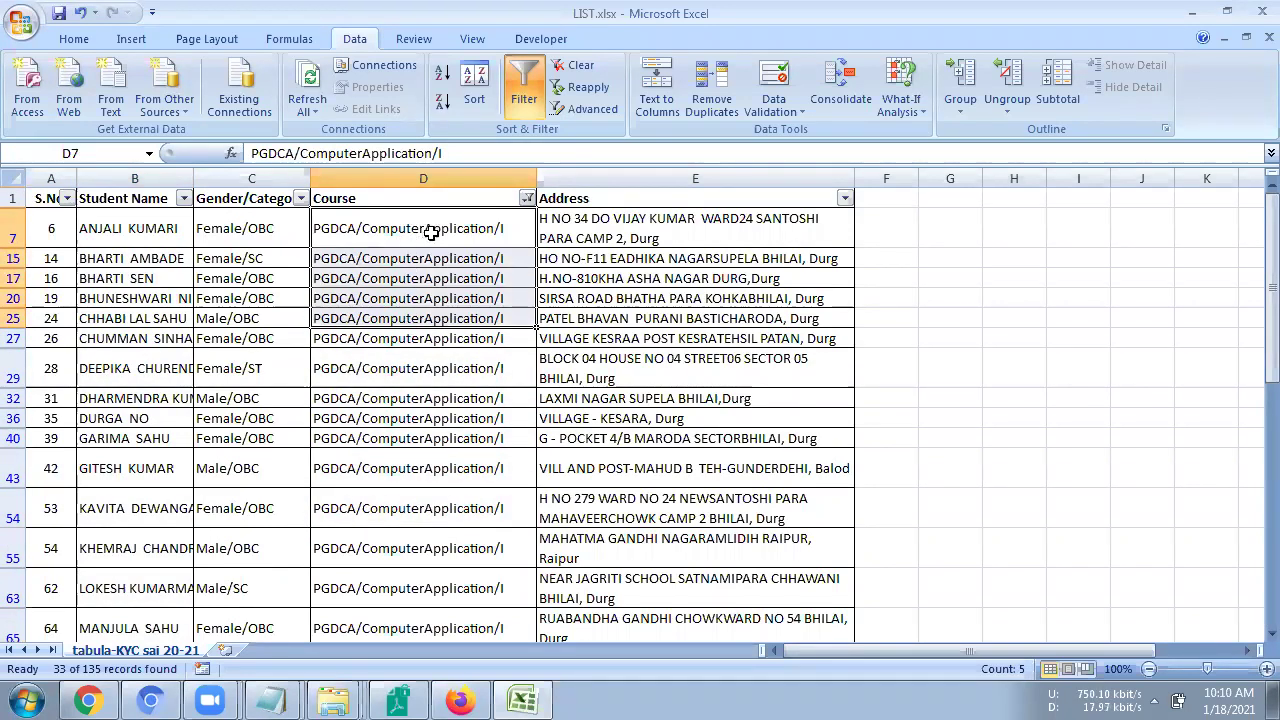
mouse_move(428, 228)
mouse_down()
mouse_move(425, 425)
mouse_move(395, 580)
mouse_up()
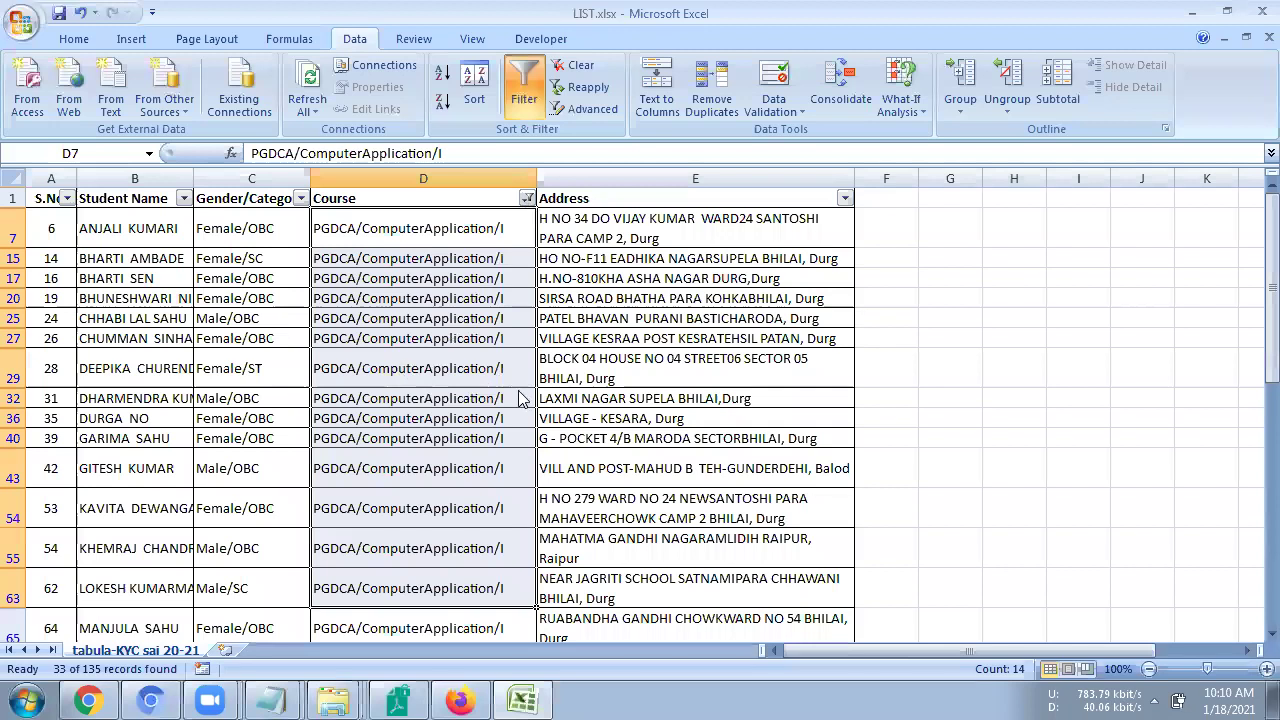
Set the Gender/Category filter to Female/OBC only, leaving 13 PGDCA records.
key(alt+Down)
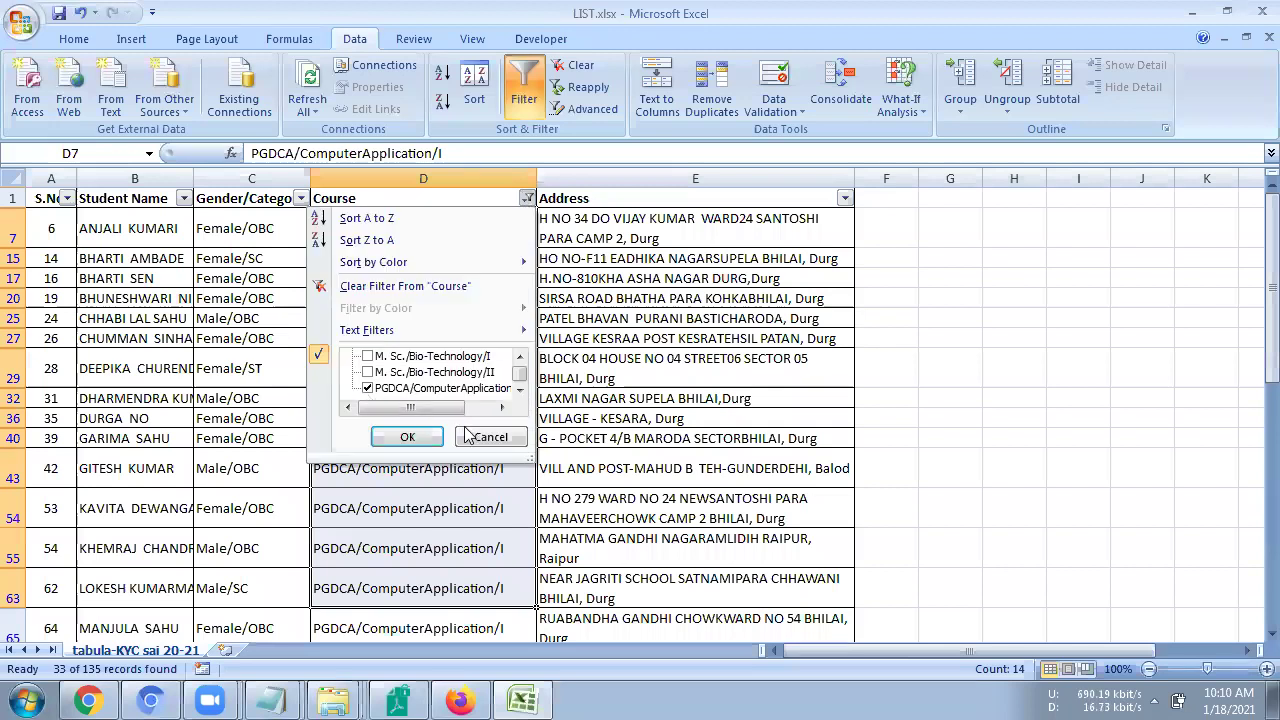
click(300, 205)
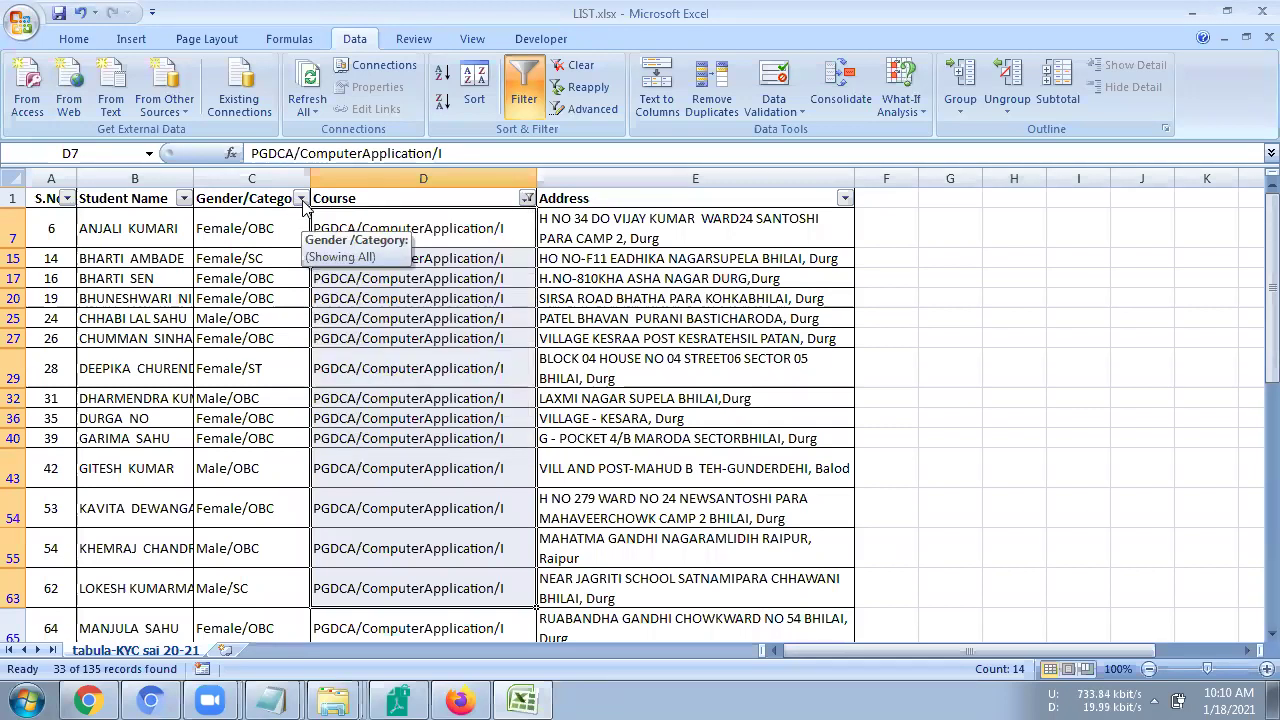
click(300, 198)
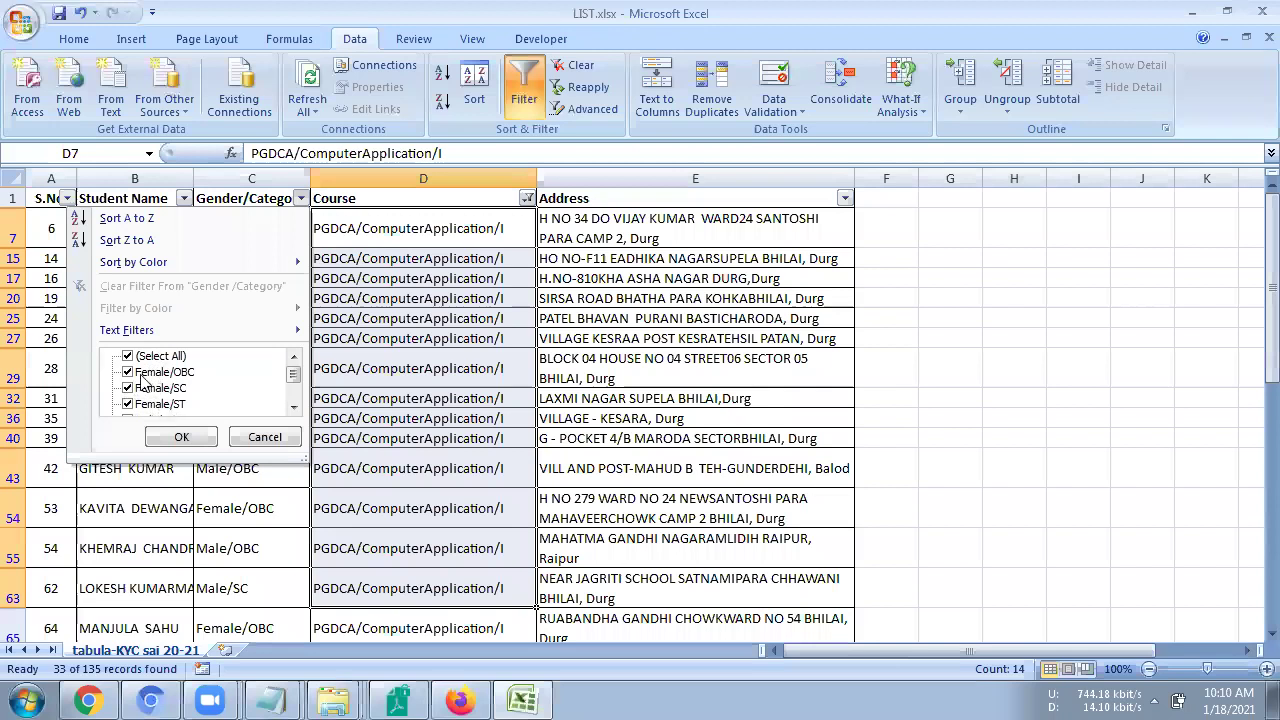
click(145, 373)
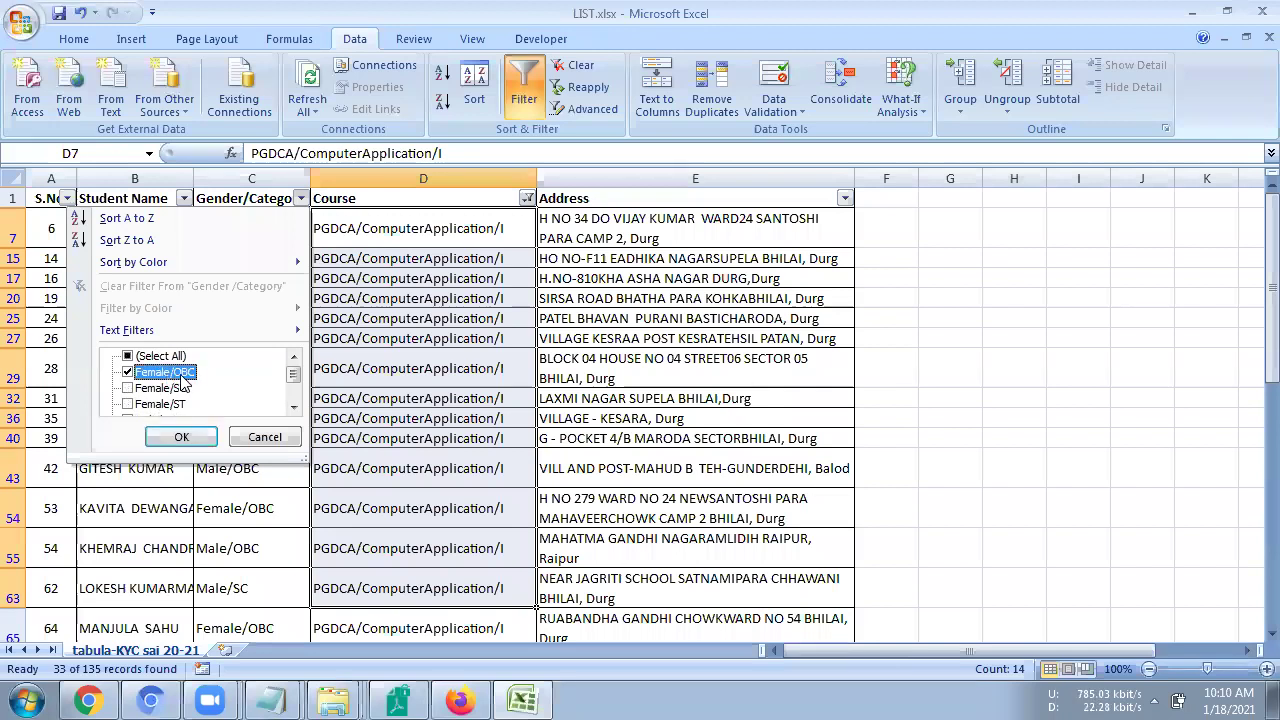
click(183, 438)
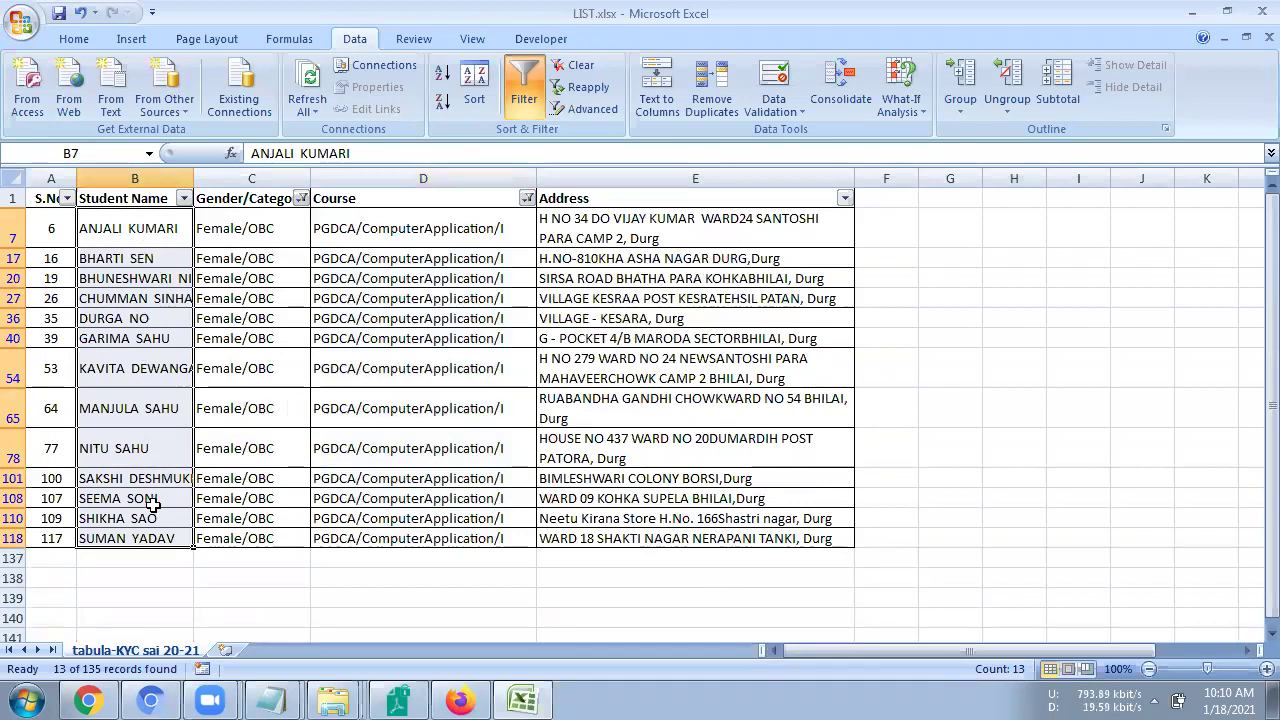
Zoom the sheet to 120% to read the 13 Female/OBC students.
double_click(1252, 669)
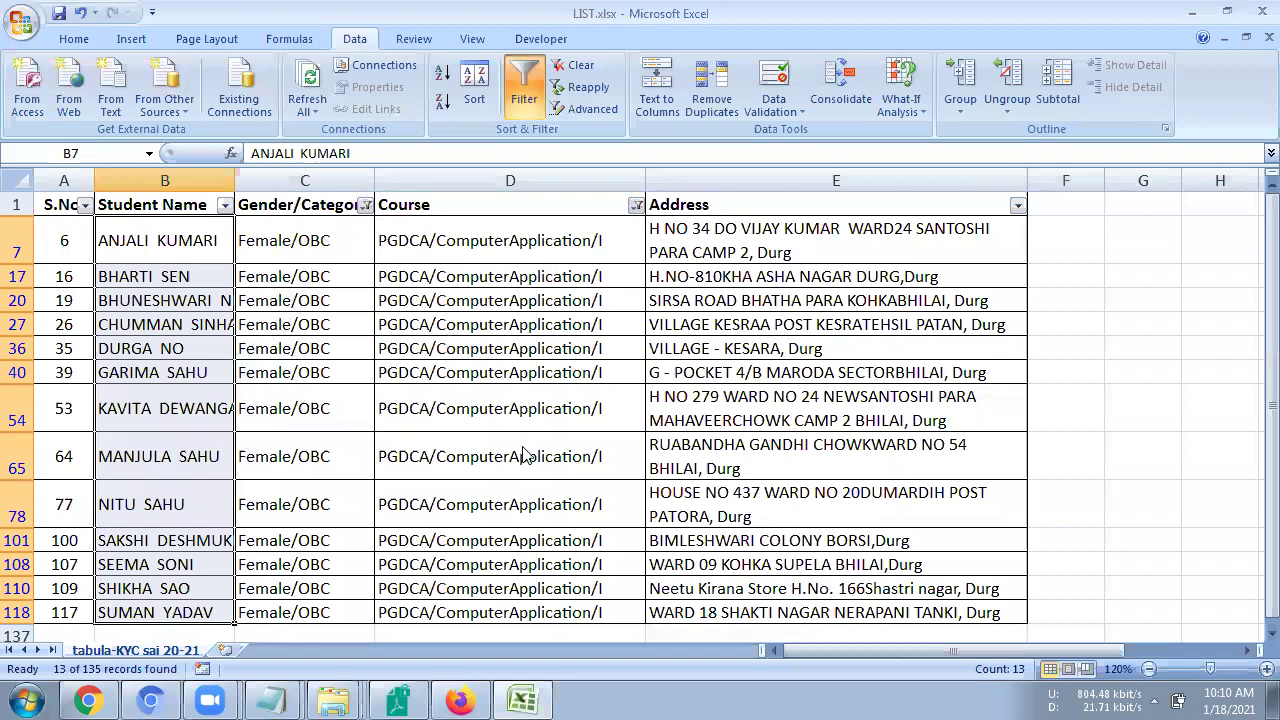
Clear all filters with Alt+A, C, review the full list, and select cell D2.
key(alt+a)
key(c)
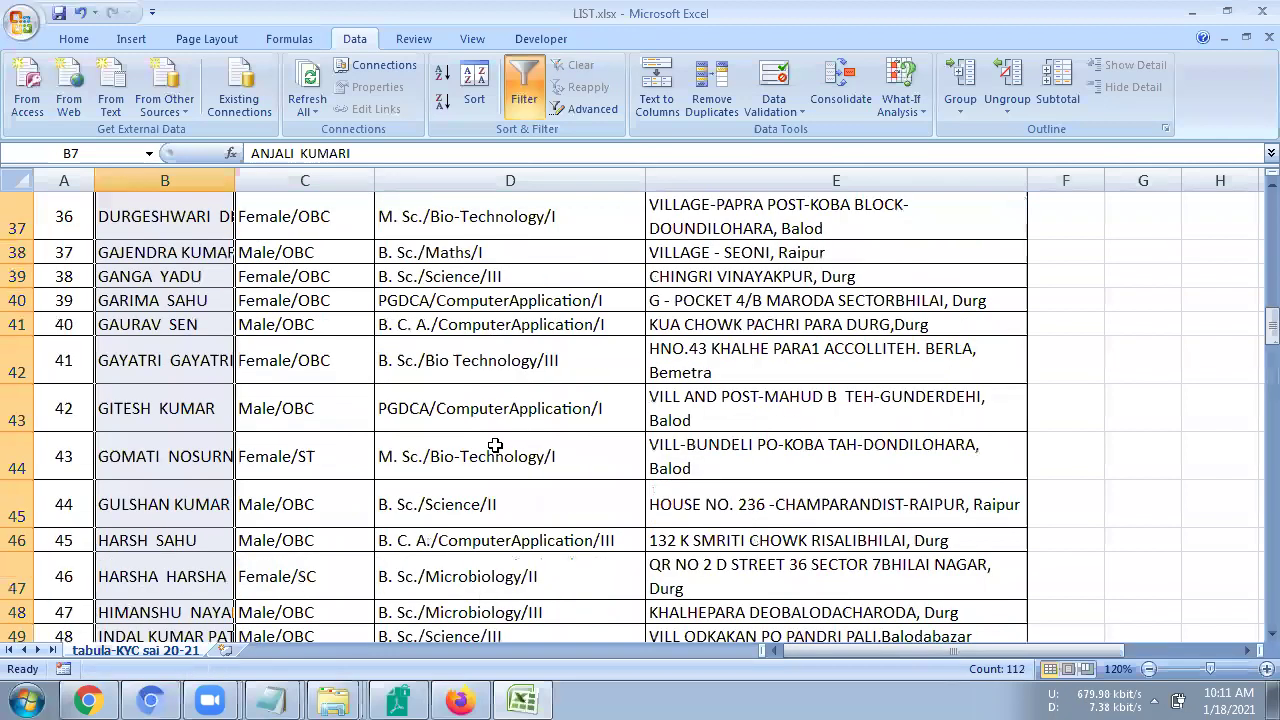
scroll(495, 446, down, 20)
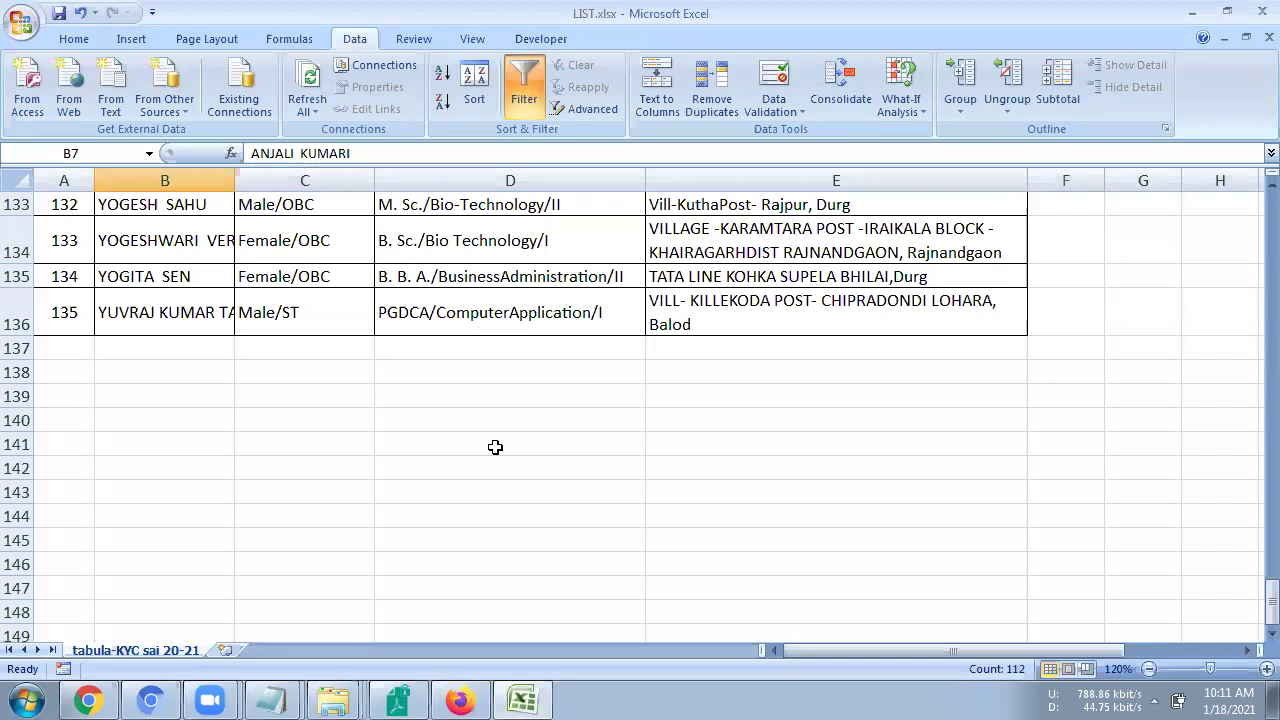
scroll(495, 446, up, 20)
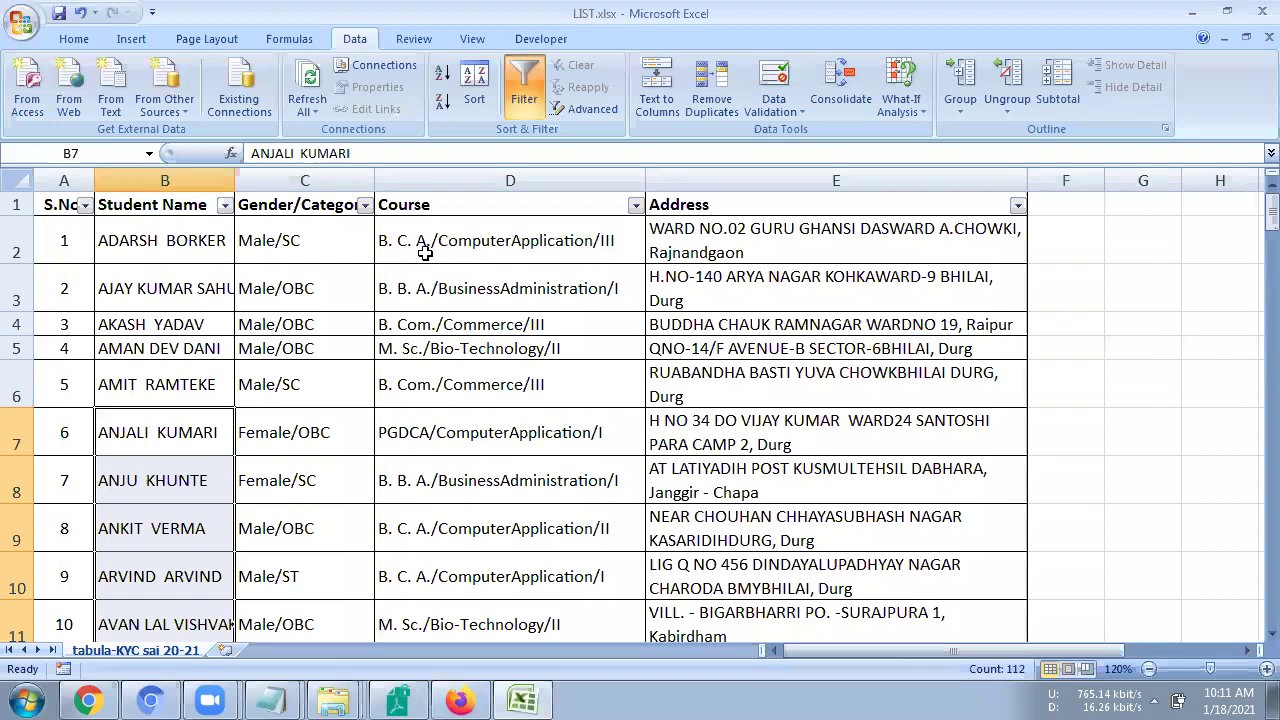
click(425, 253)
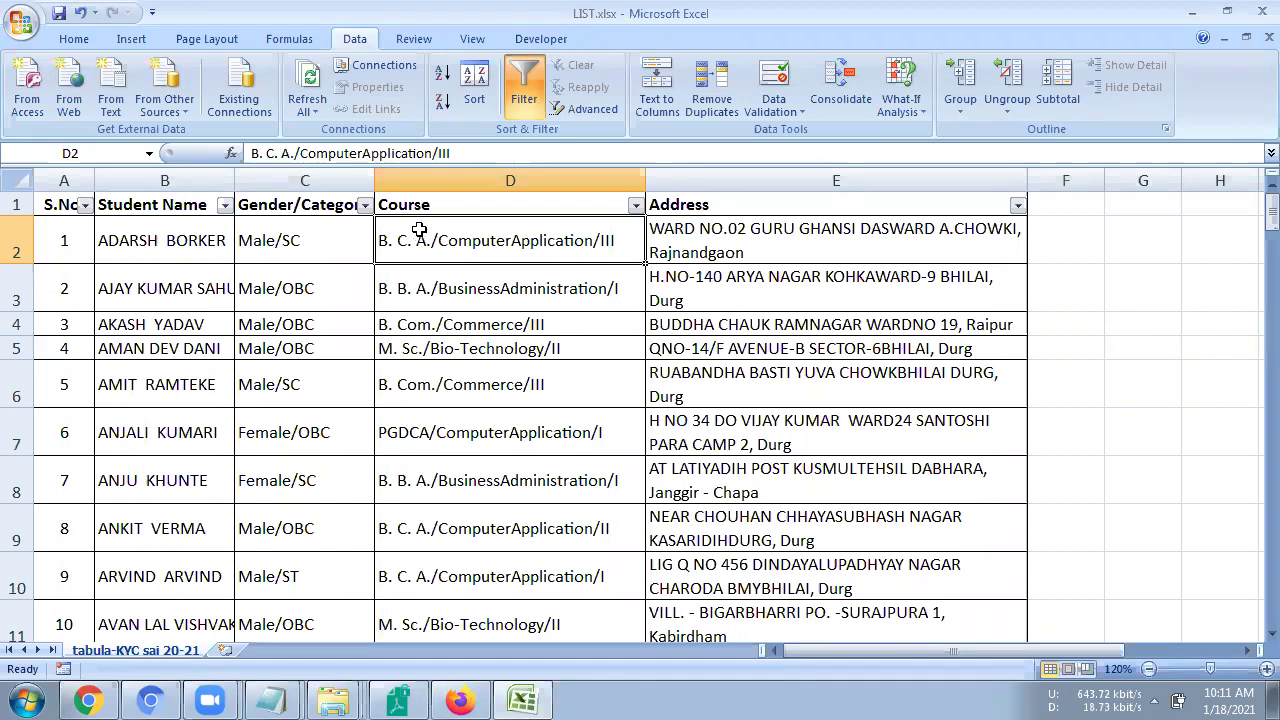
Limit the Course filter to B. C. A./ComputerApplication/III and select the filtered category cells.
click(636, 205)
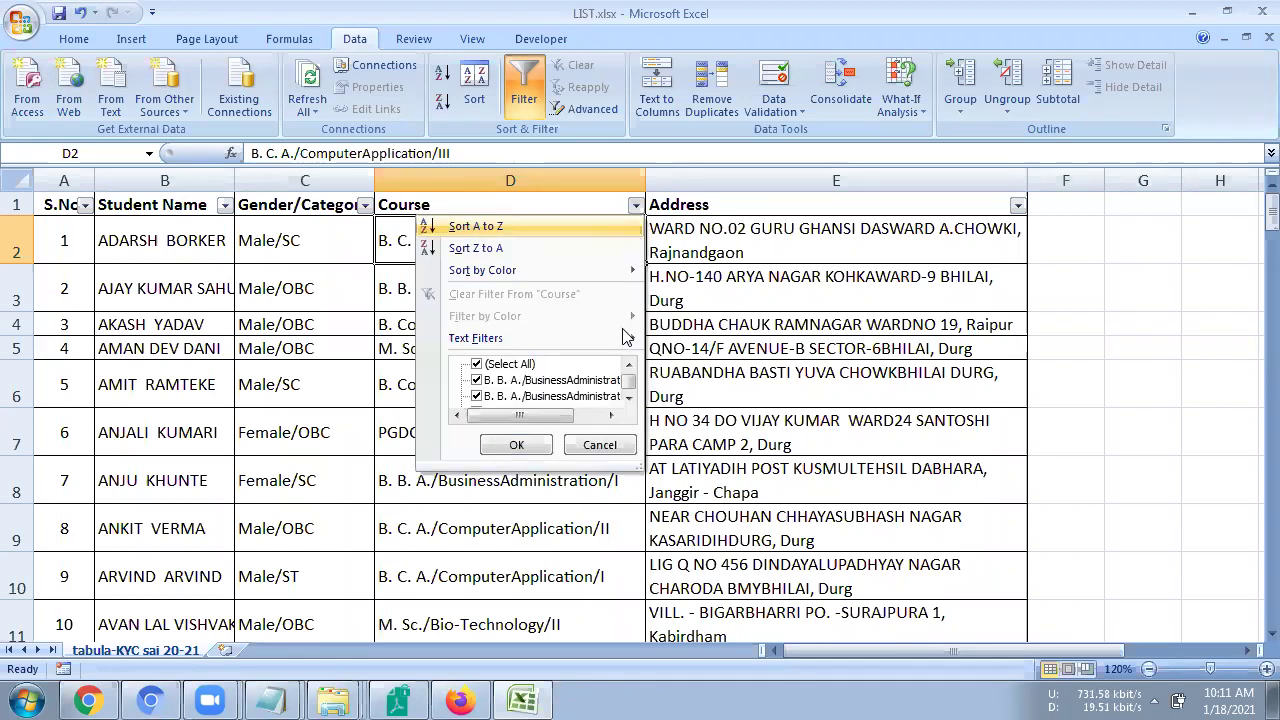
click(628, 398)
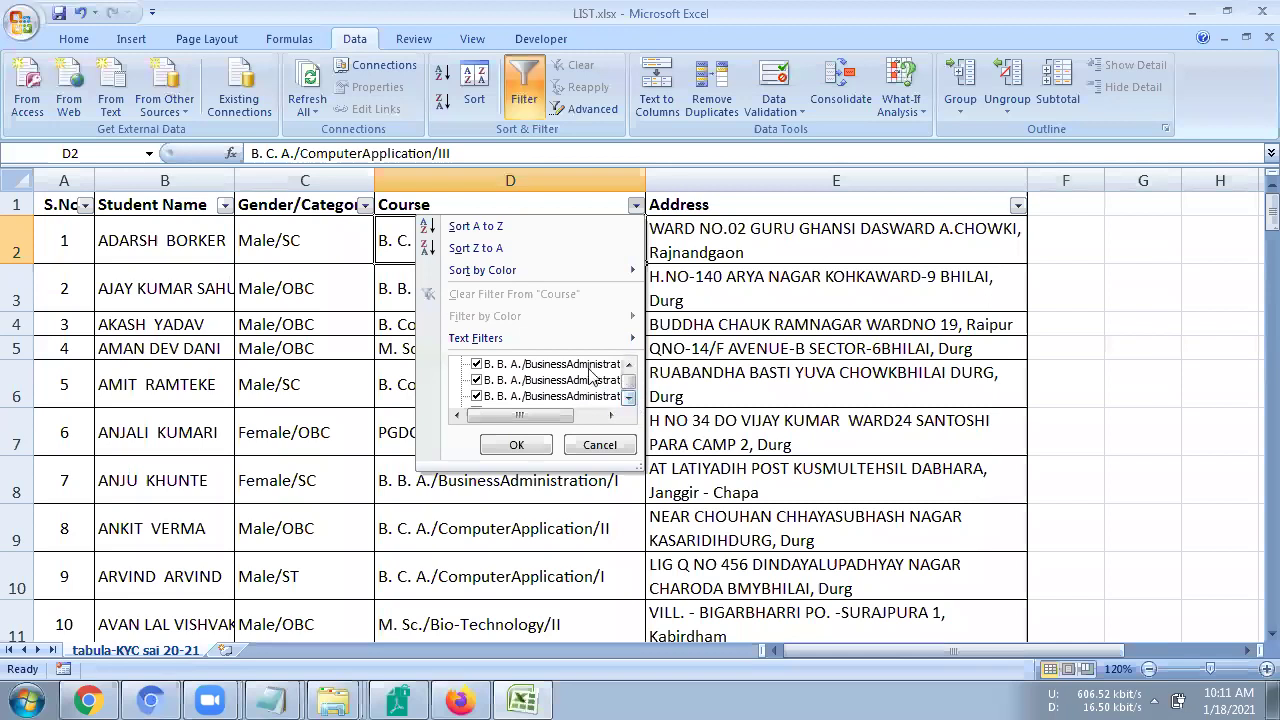
click(628, 364)
click(560, 364)
click(628, 397)
drag(582, 410, 607, 410)
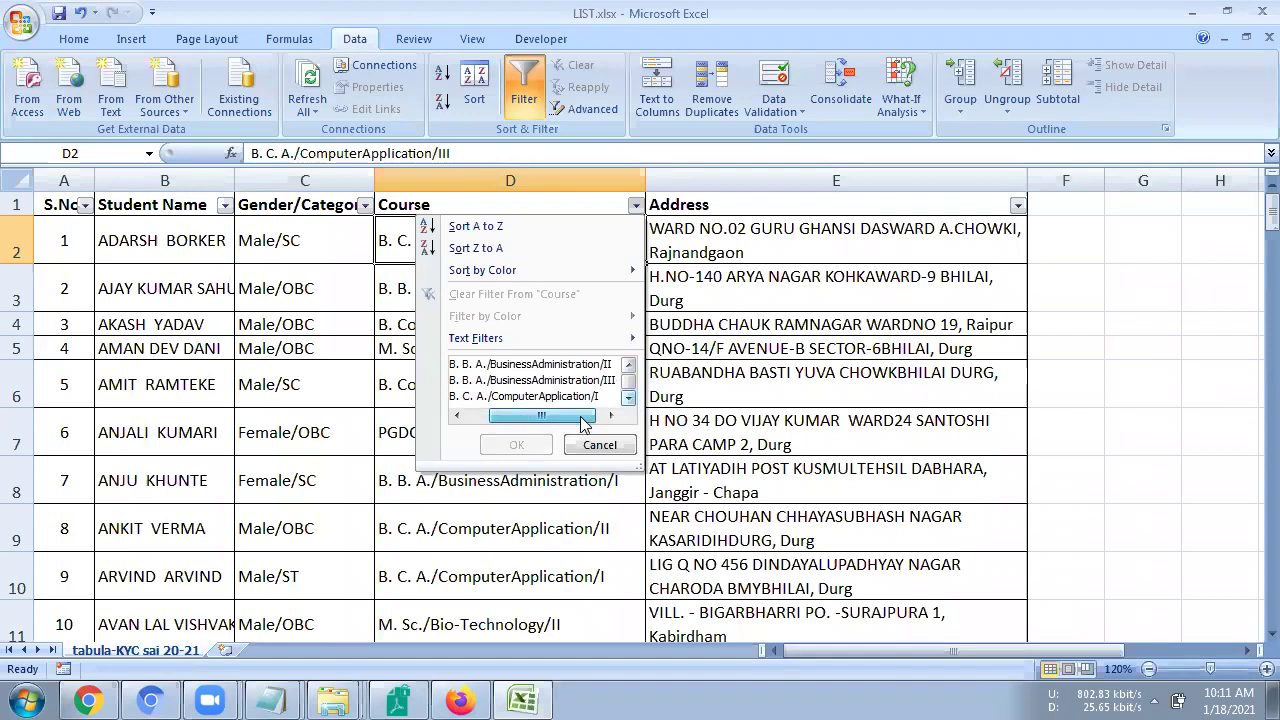
click(628, 398)
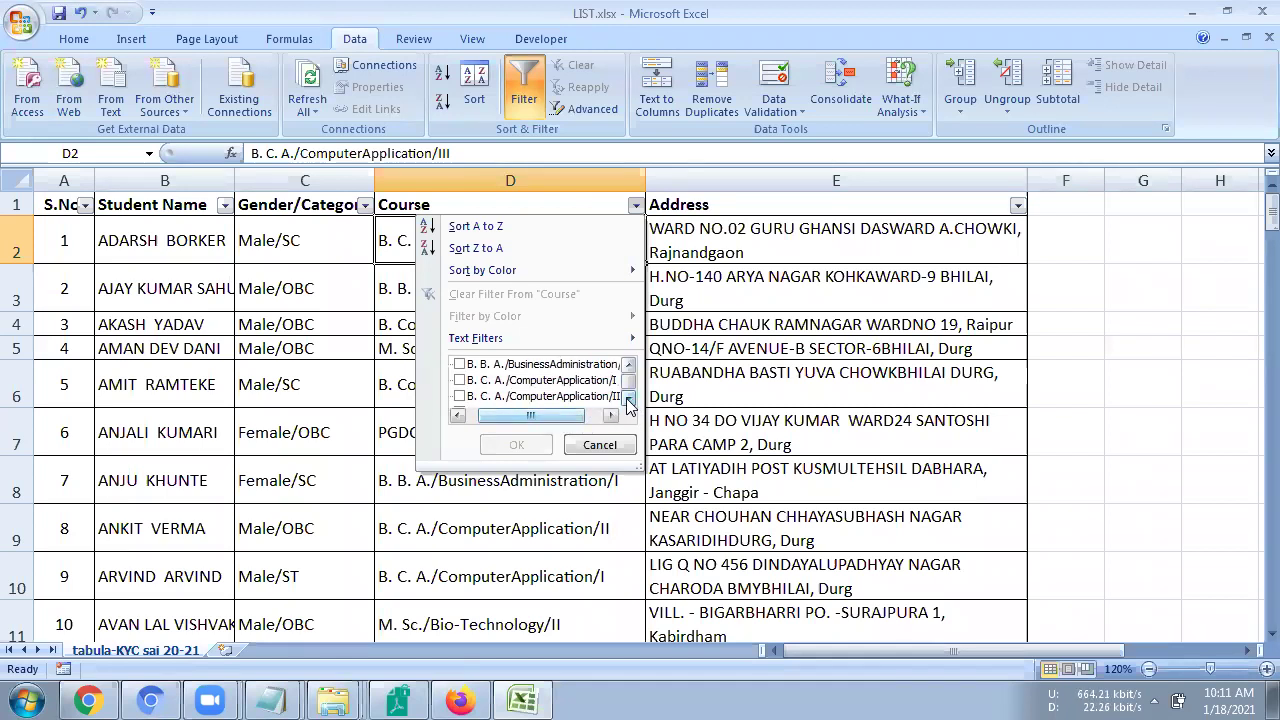
click(628, 398)
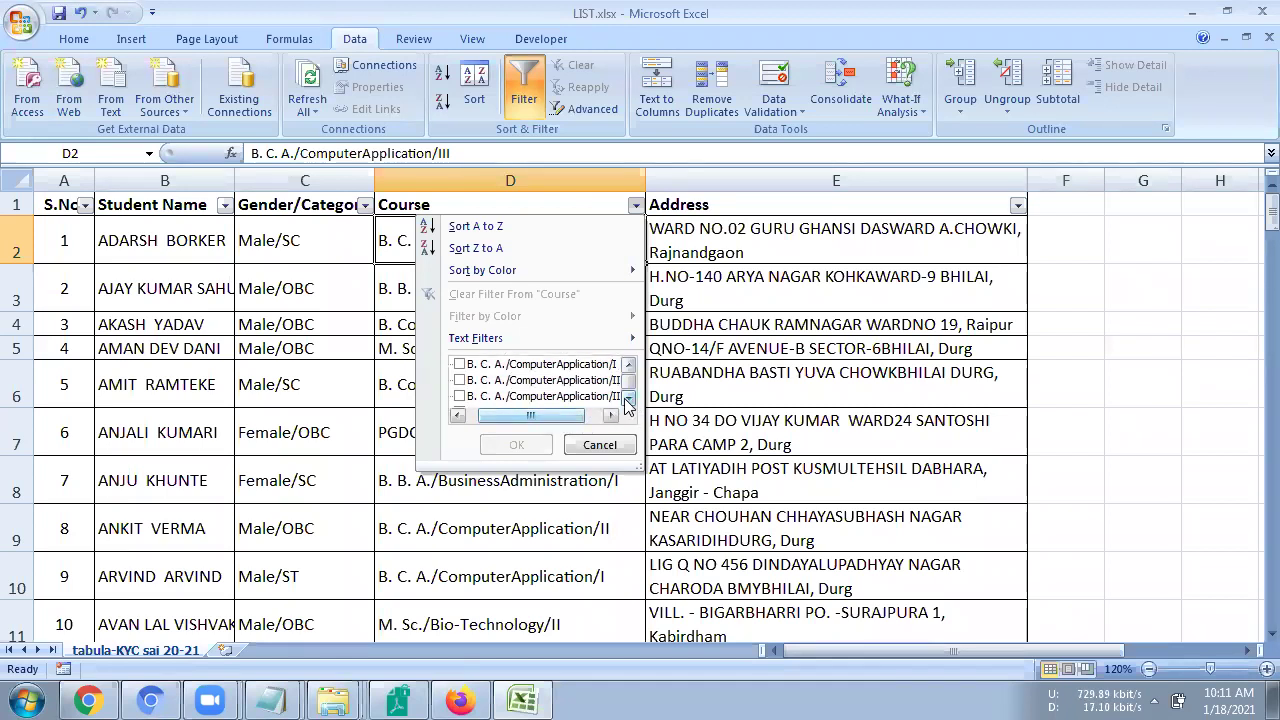
click(461, 397)
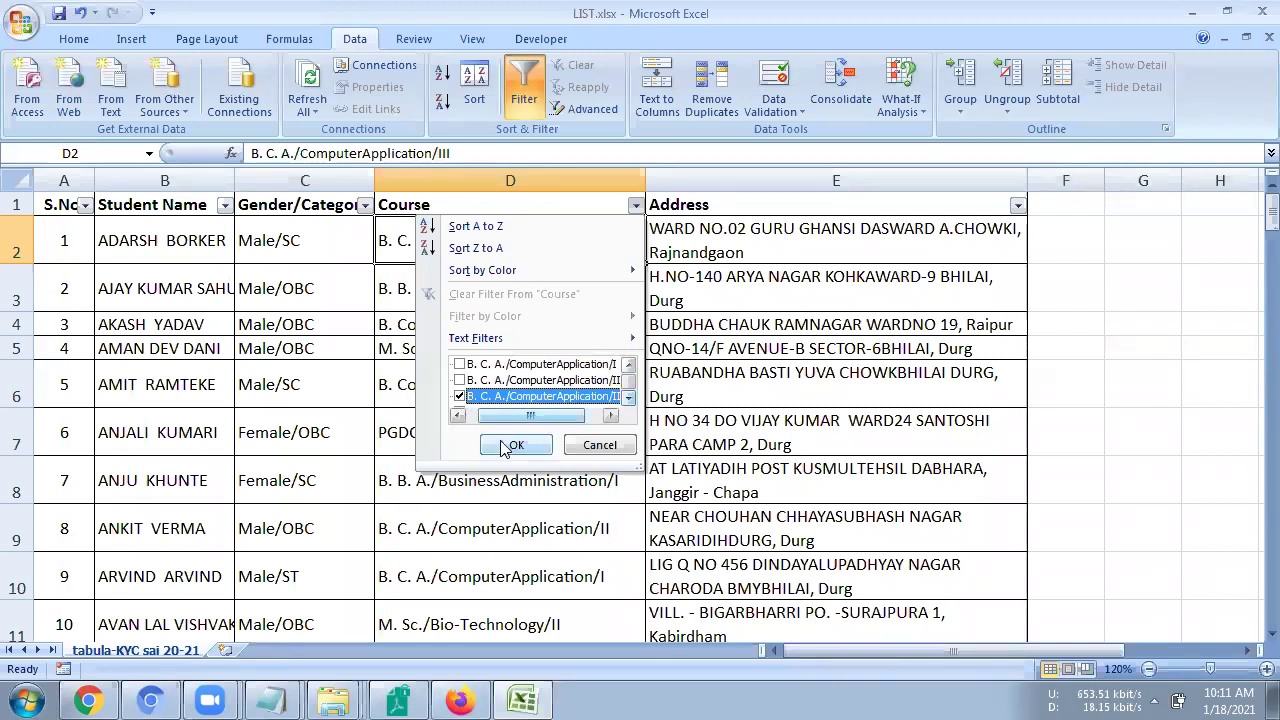
click(499, 442)
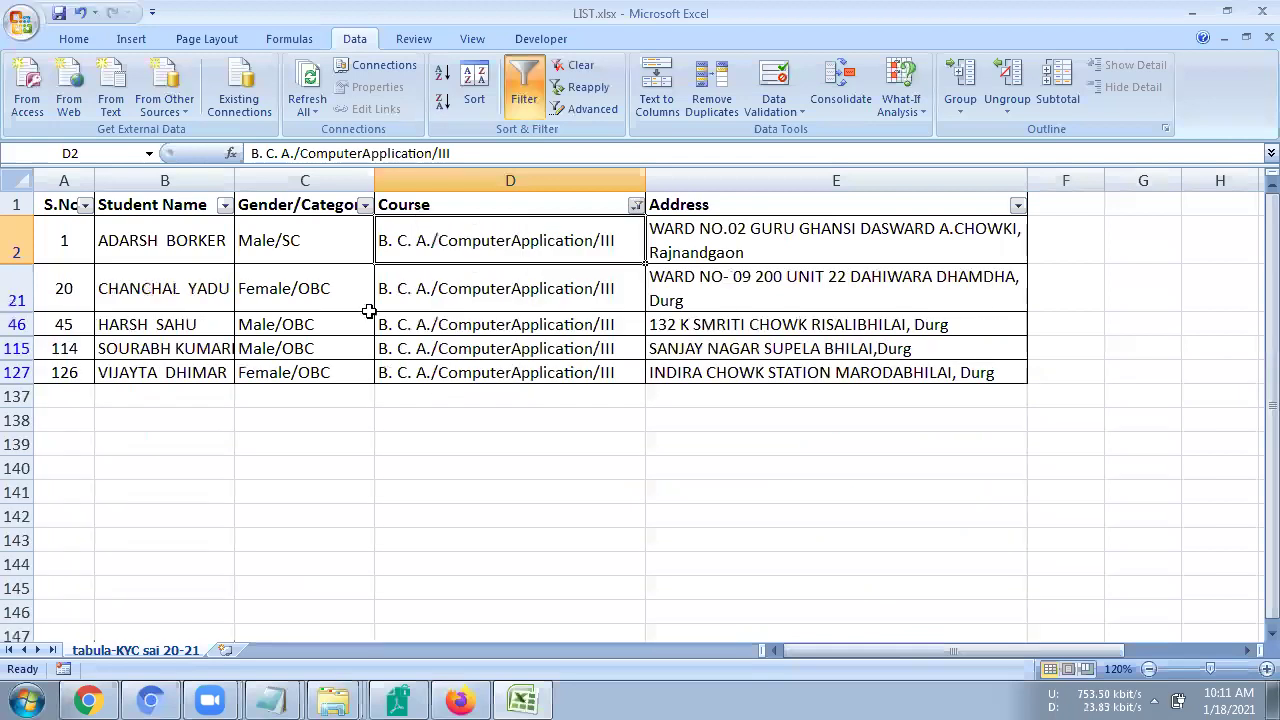
drag(337, 246, 335, 372)
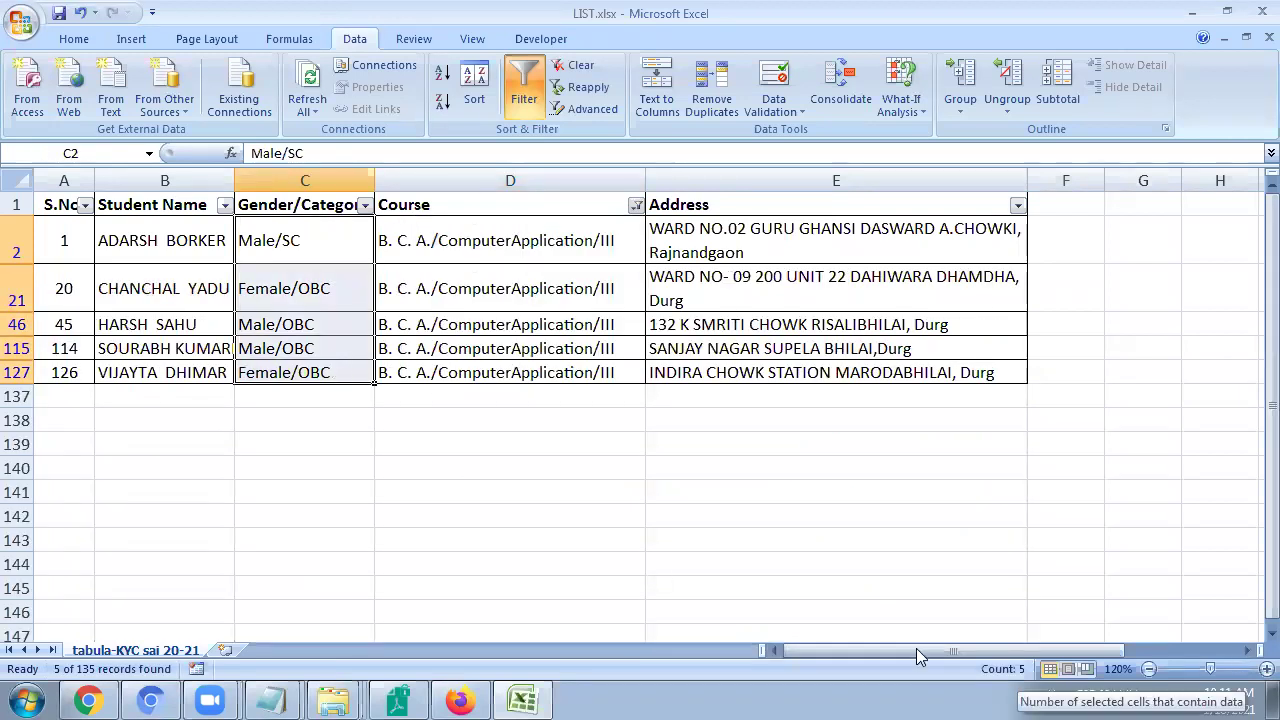
Filter Gender/Category to Female/OBC only and select the two remaining students' names and categories.
click(309, 373)
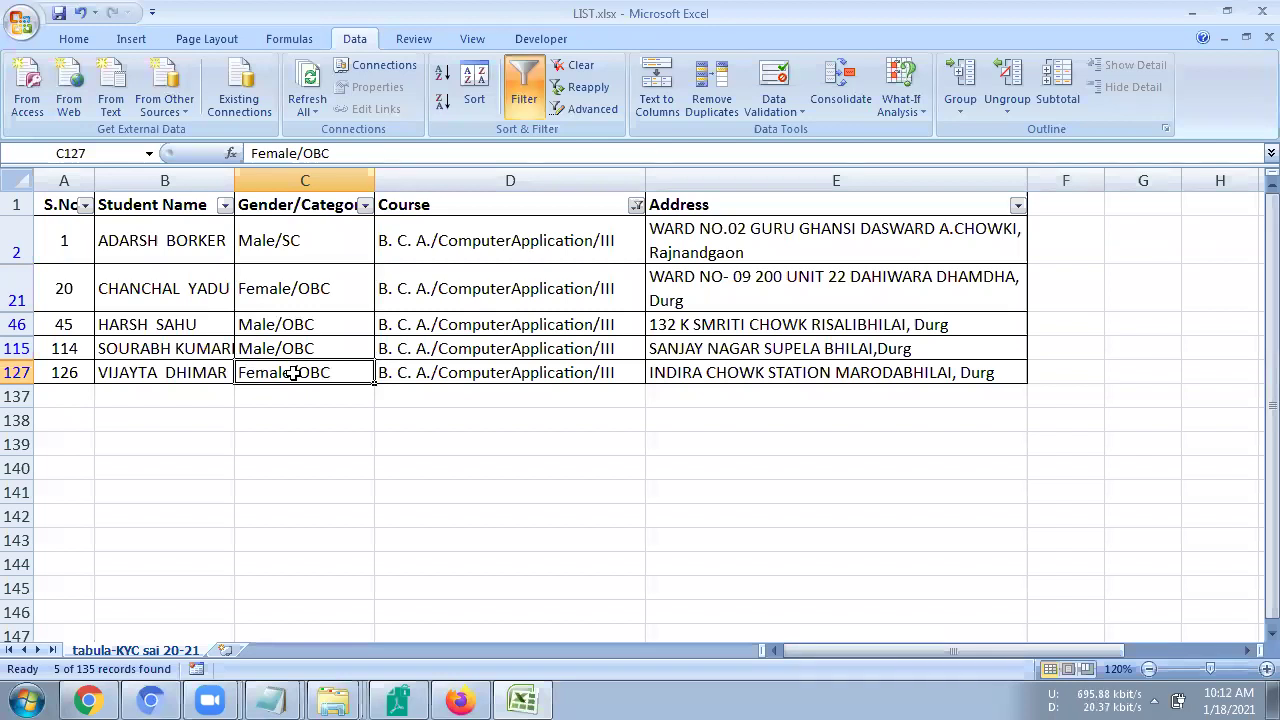
click(366, 206)
click(230, 364)
click(230, 380)
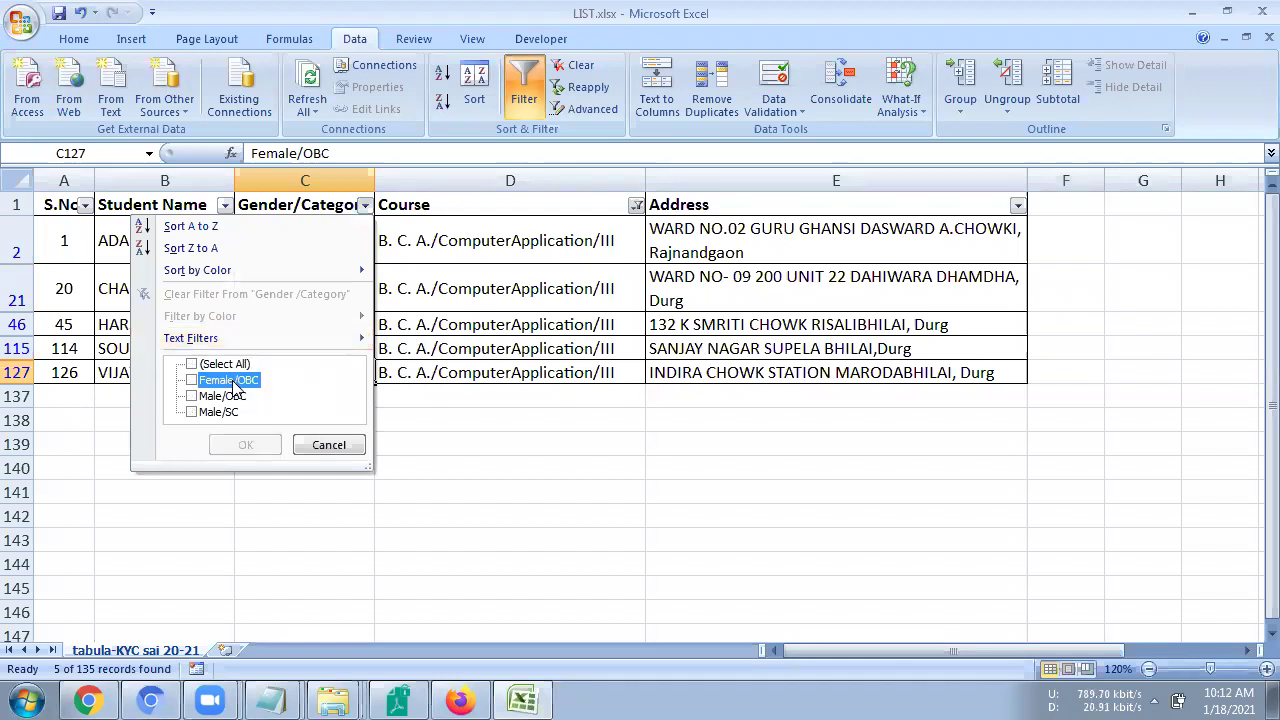
click(249, 447)
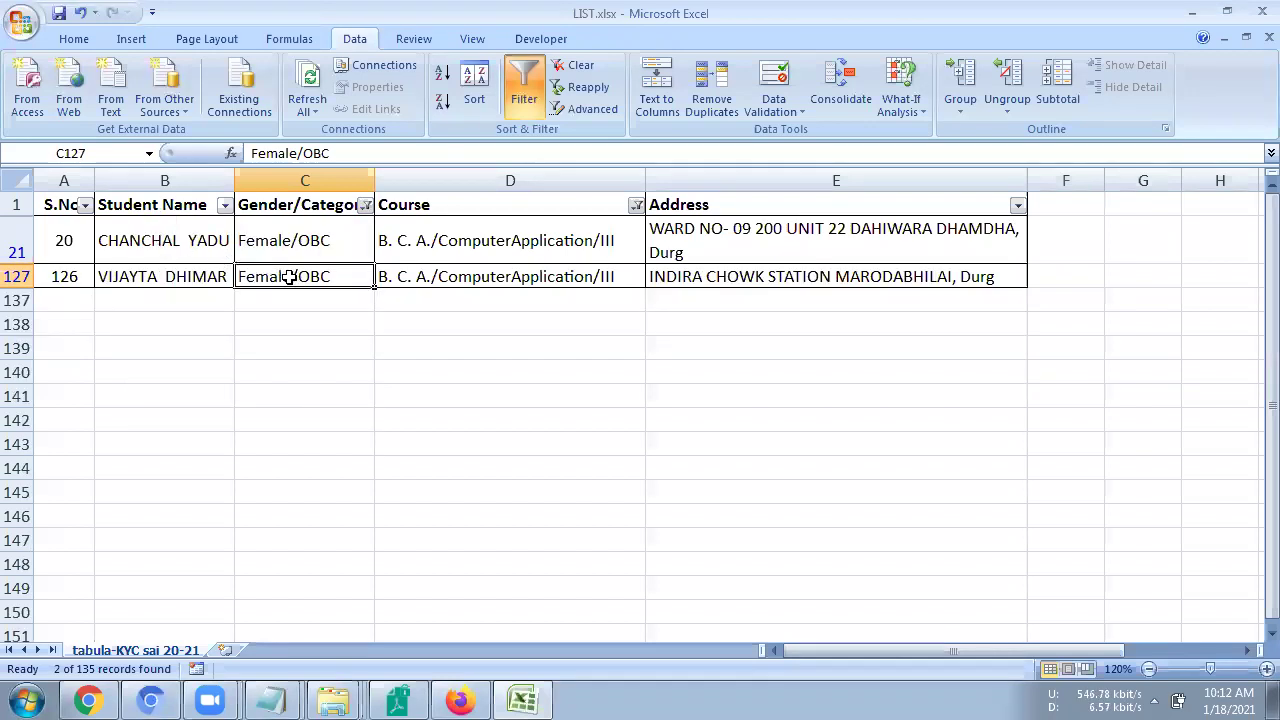
drag(165, 240, 289, 278)
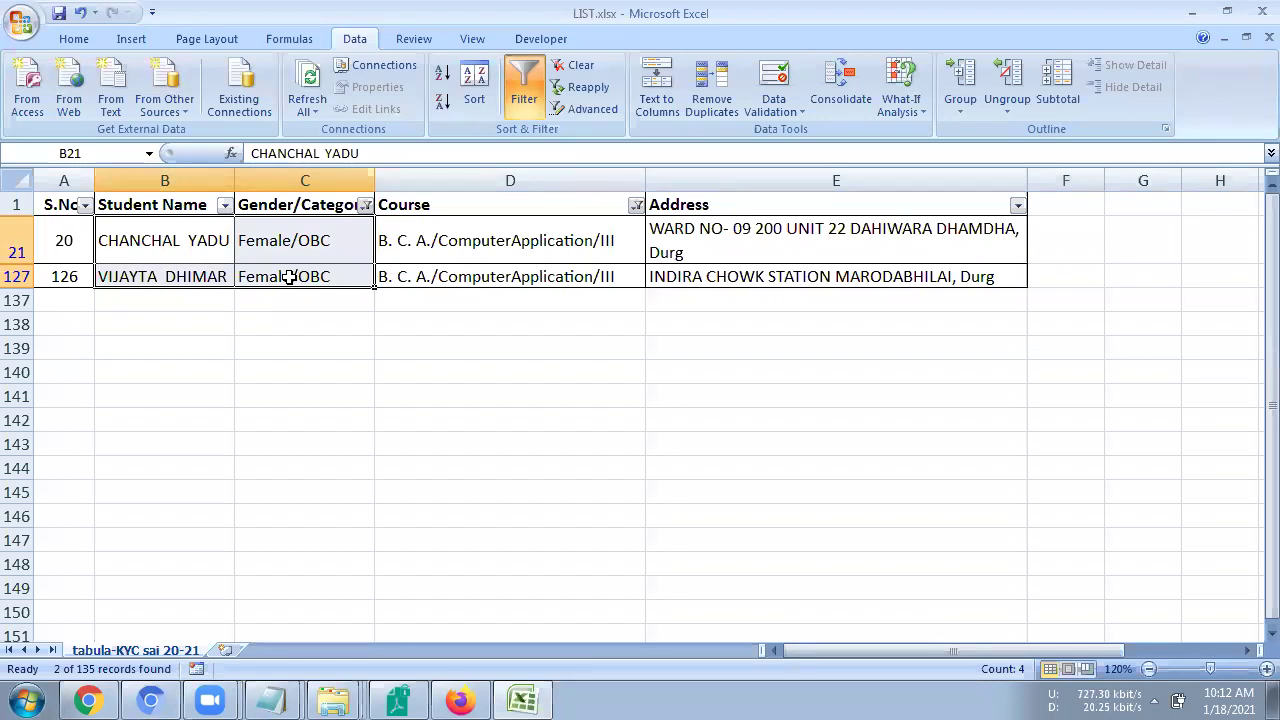
Clear the Gender/Category filter by selecting all genders/categories again.
click(636, 205)
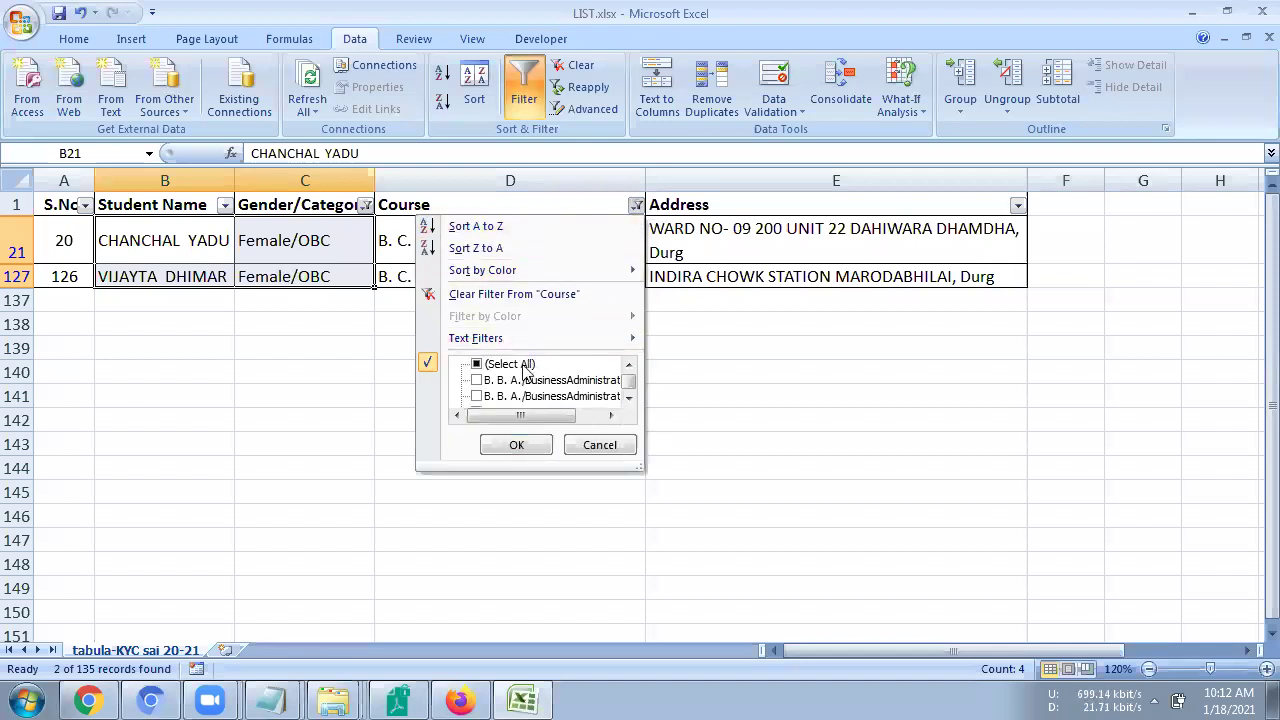
click(341, 321)
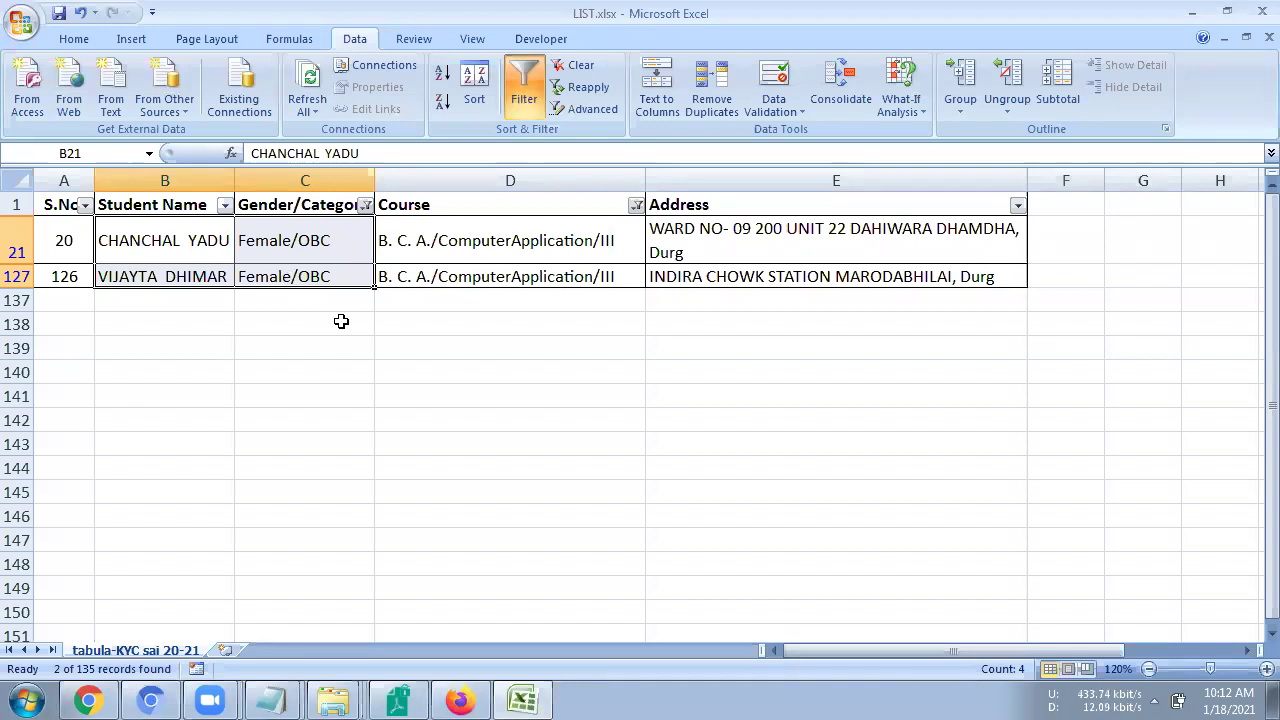
click(366, 204)
click(226, 365)
click(246, 444)
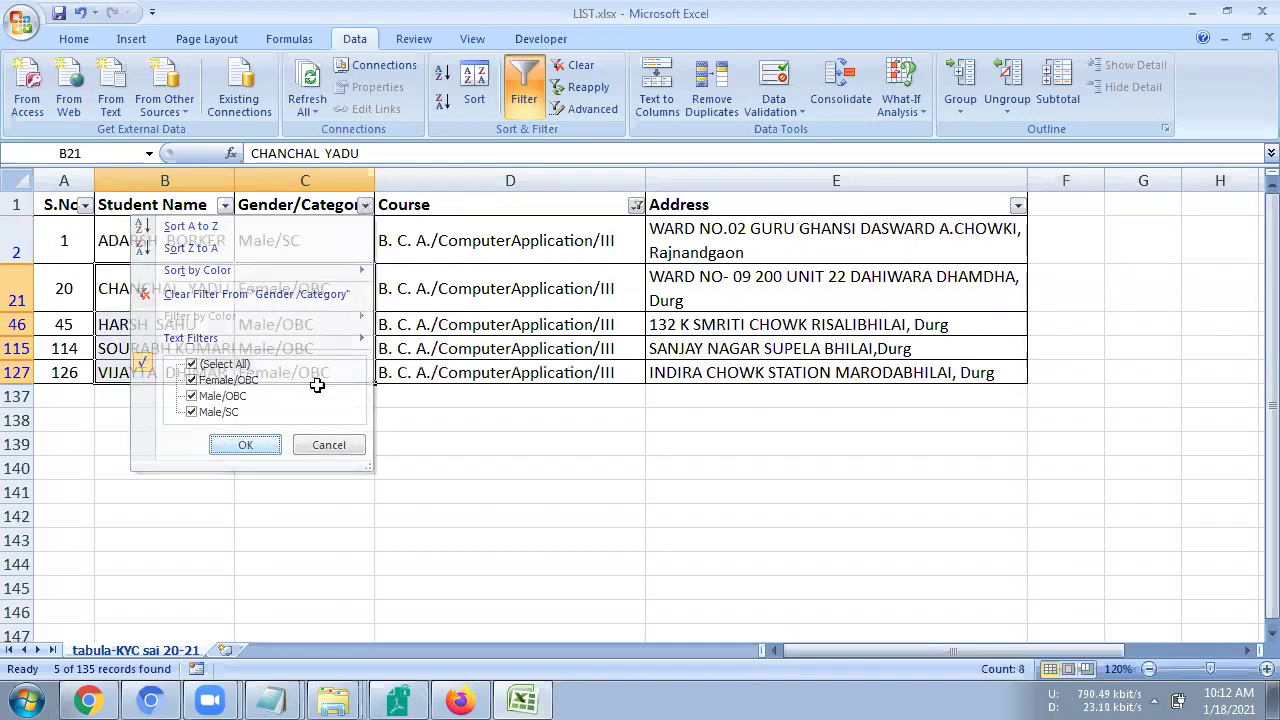
Clear the Course filter by selecting all courses, so every record shows.
click(636, 205)
click(497, 366)
click(497, 445)
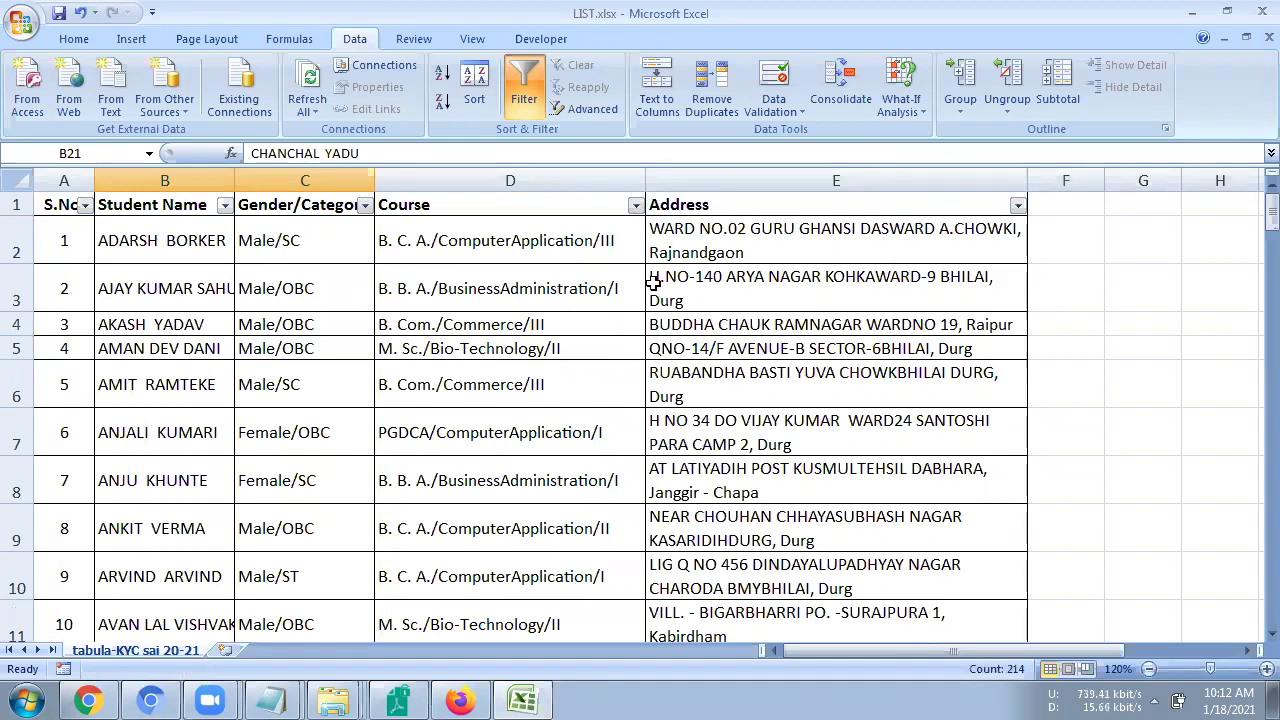
click(688, 301)
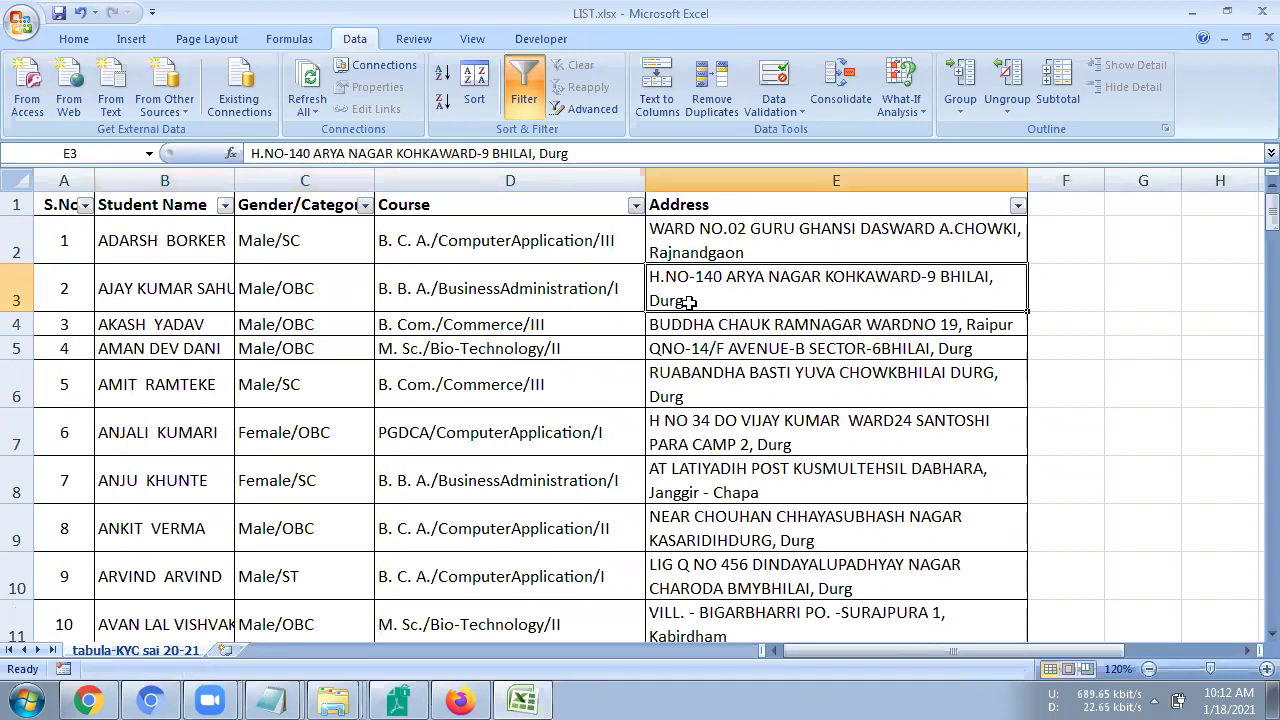
click(688, 390)
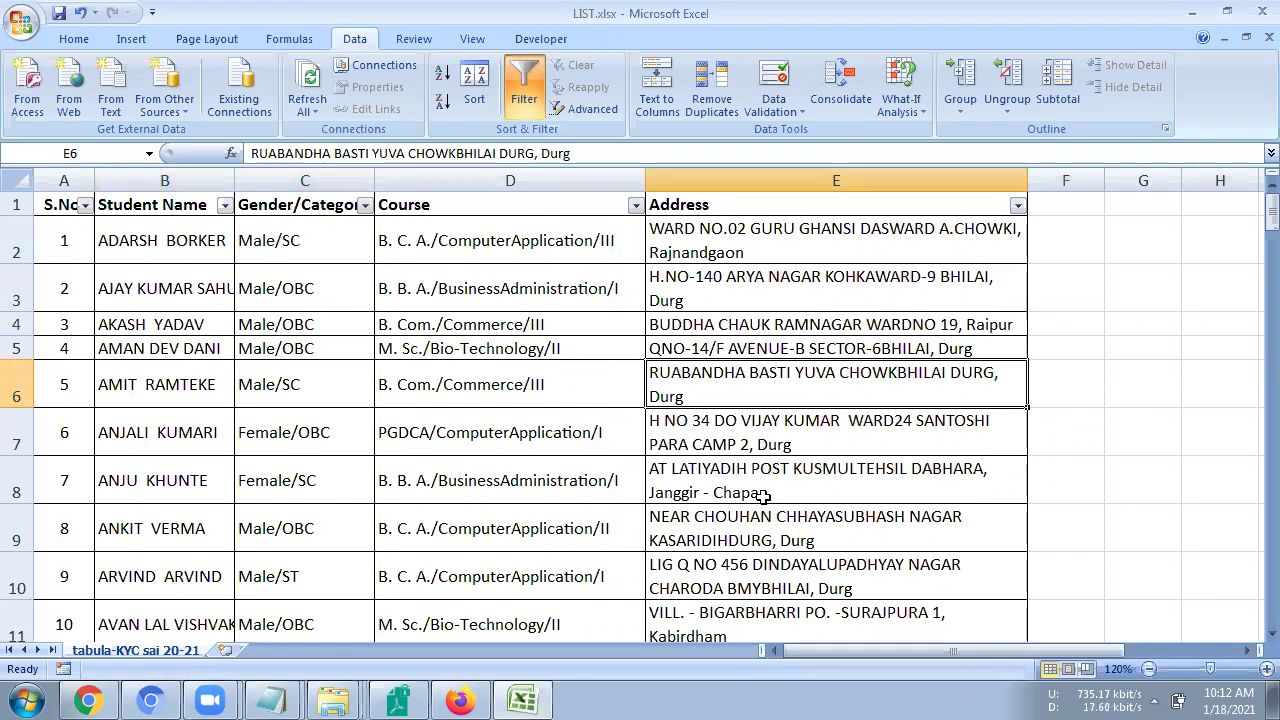
key(Down)
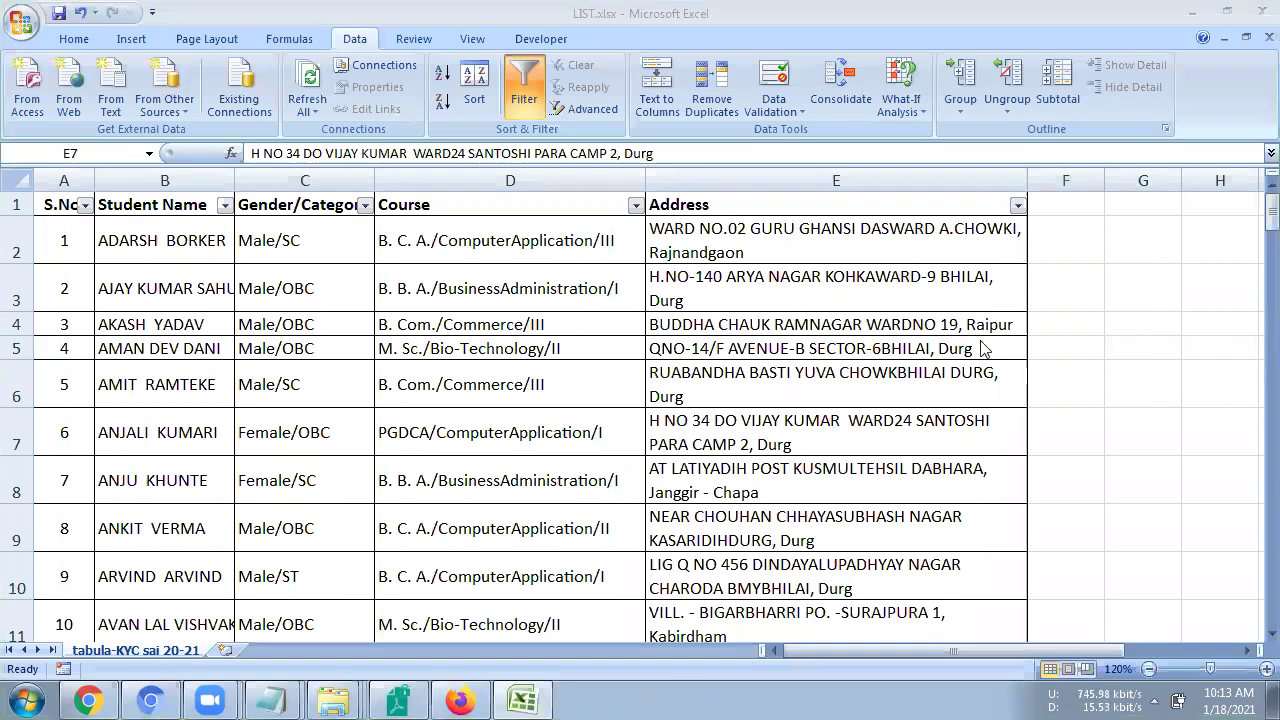
click(1020, 210)
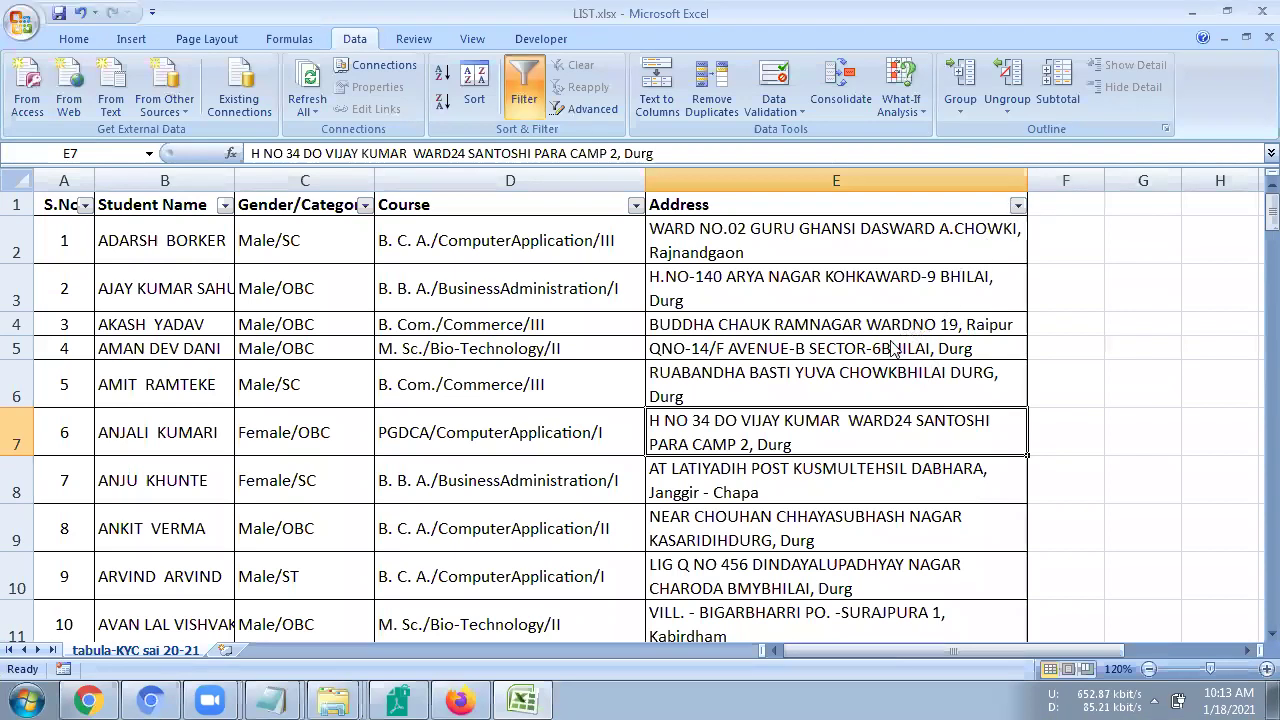
Filter the Address column to values ending with Durg, leaving 77 of 135 records.
key(alt+Down)
mouse_move(893, 340)
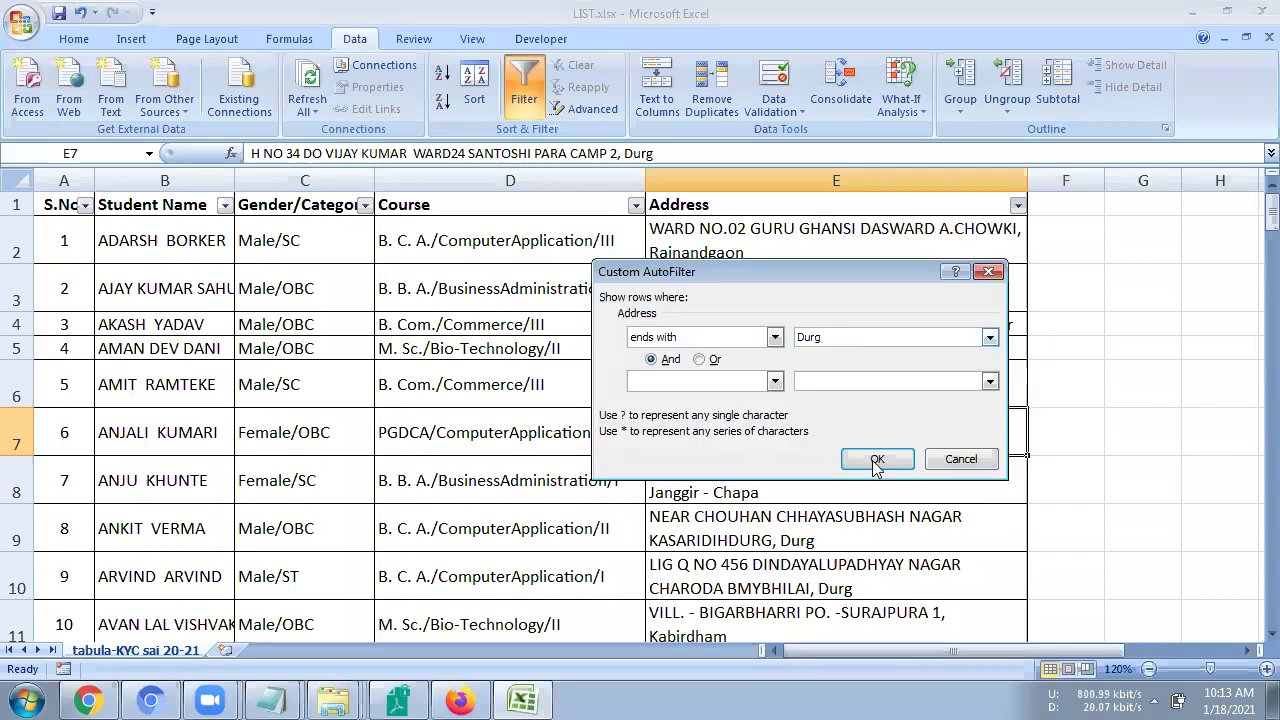
text(Durg)
key(Return)
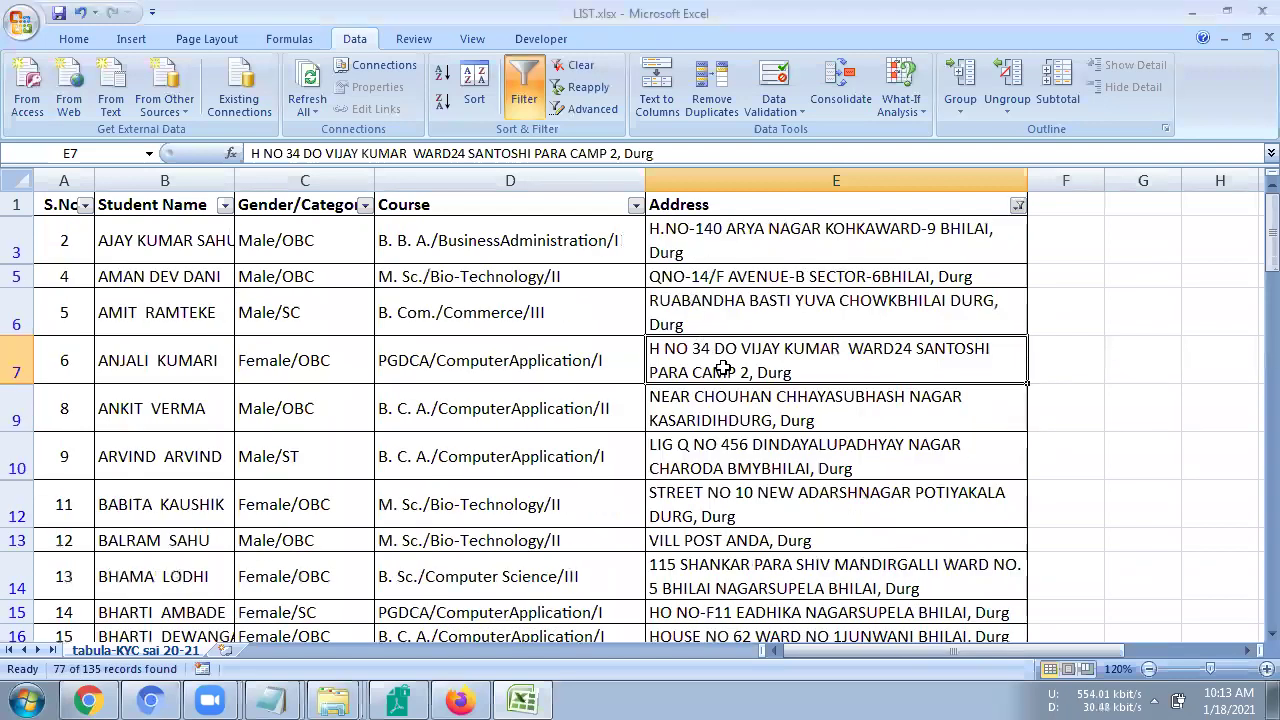
click(775, 459)
scroll(797, 506, down, 3)
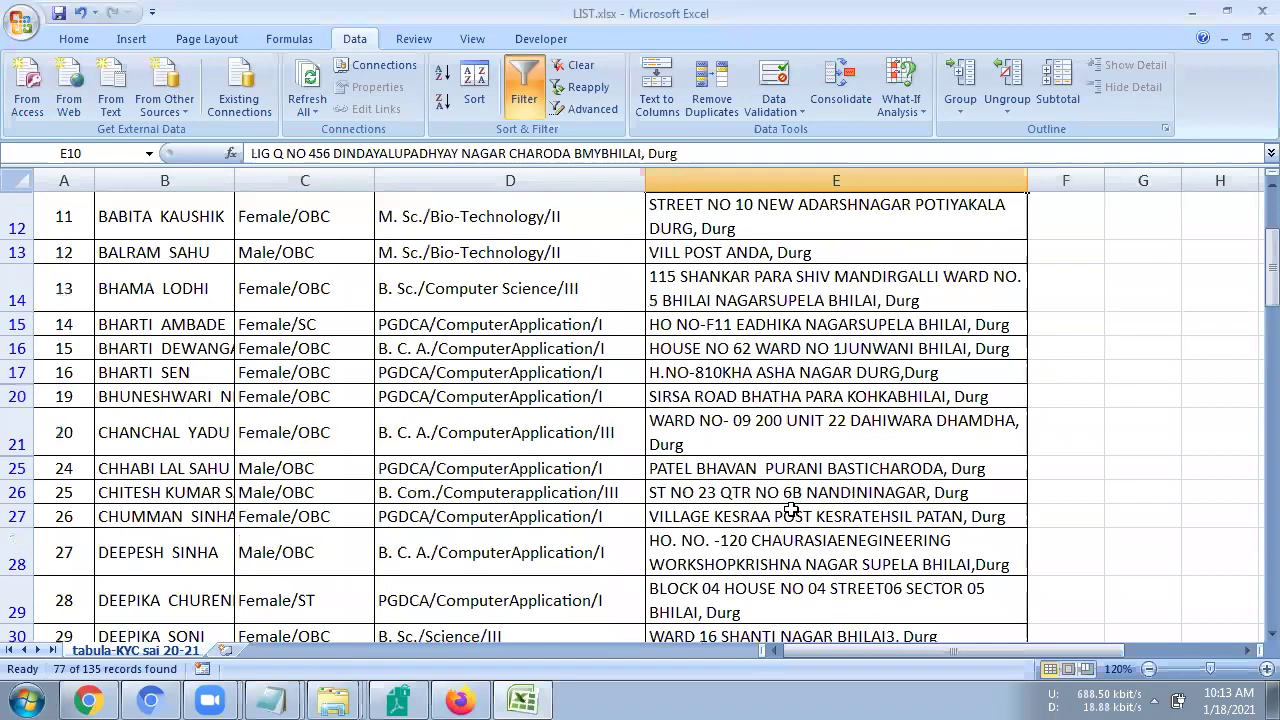
scroll(790, 510, down, 20)
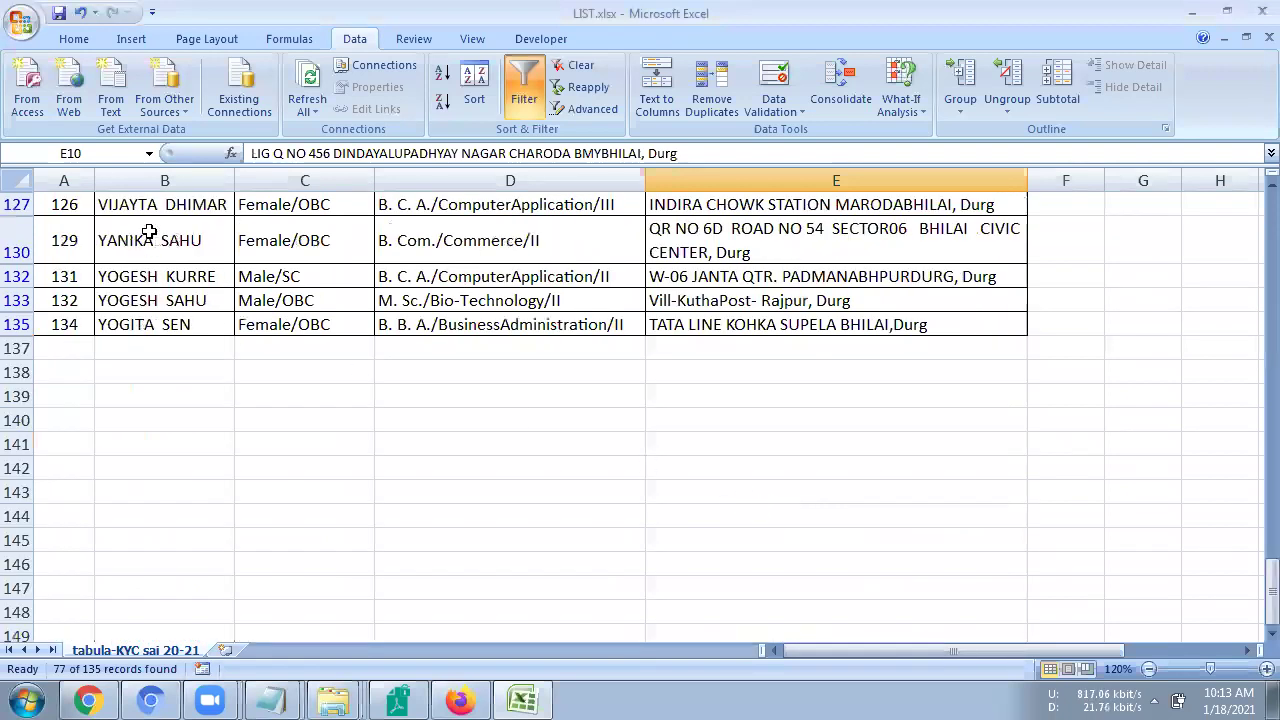
drag(150, 324, 160, 147)
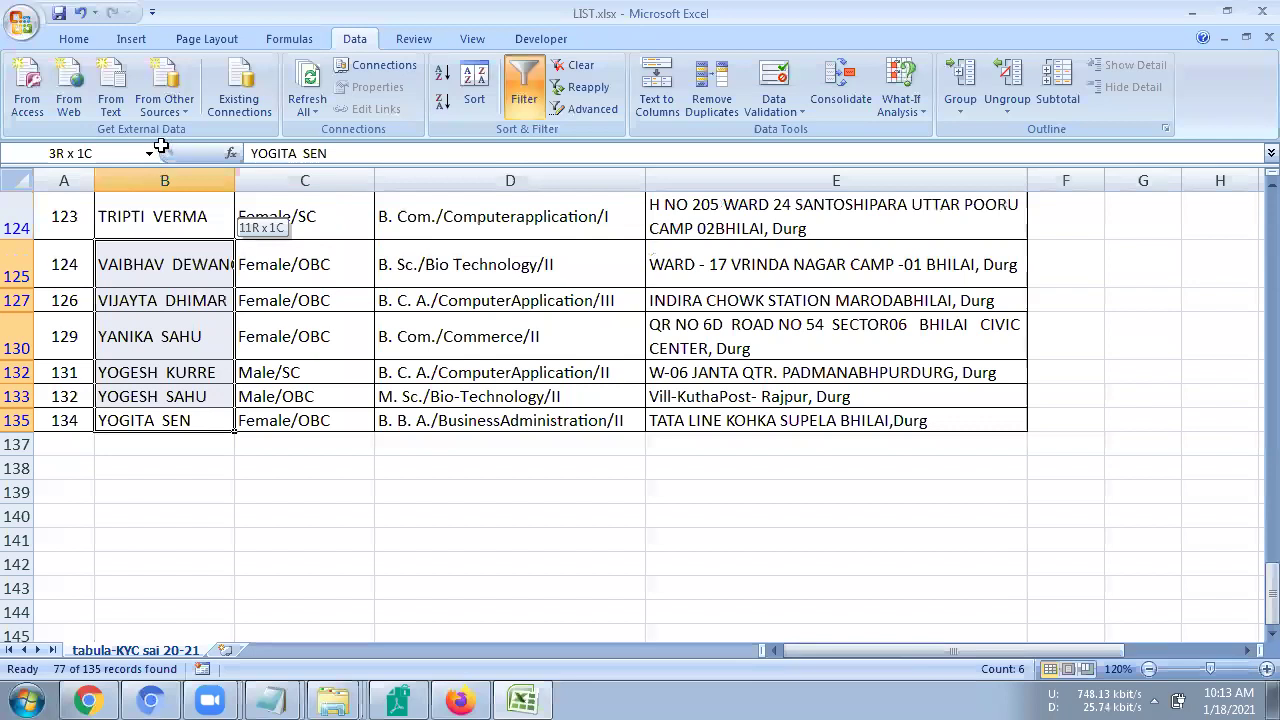
mouse_move(160, 147)
mouse_down()
mouse_move(163, 122)
mouse_move(159, 231)
mouse_up()
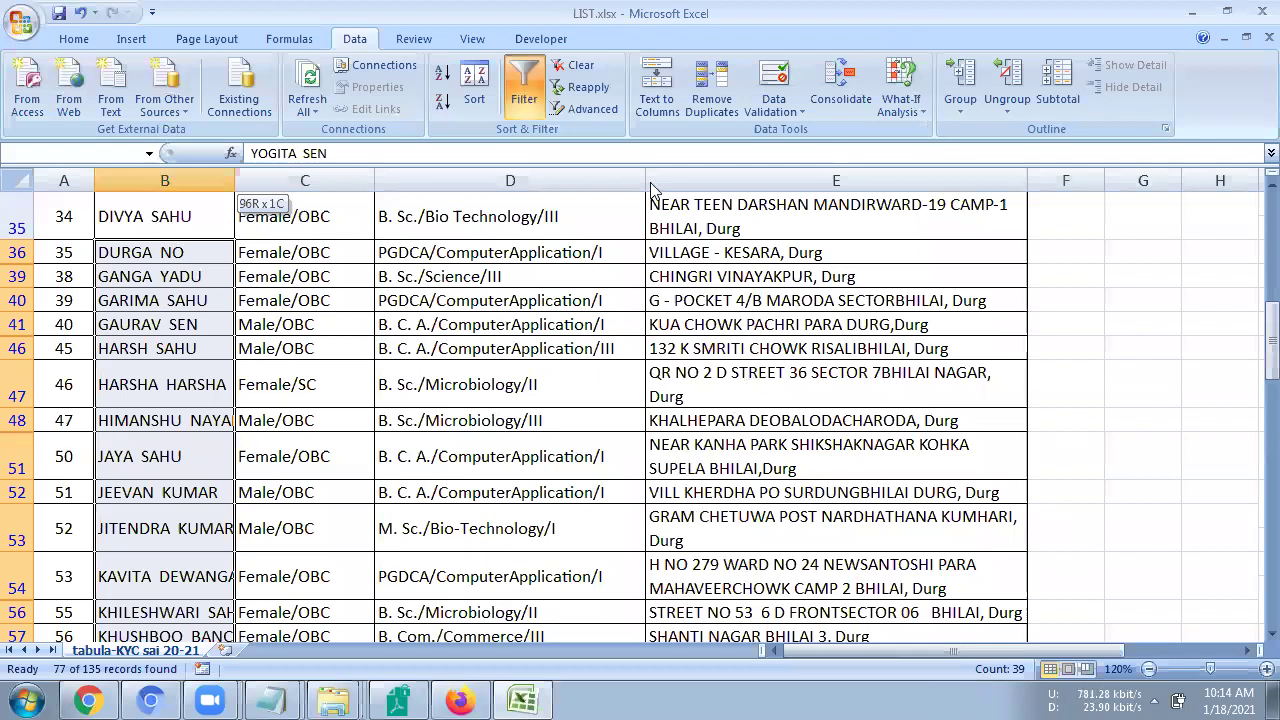
key(ctrl+shift+Up)
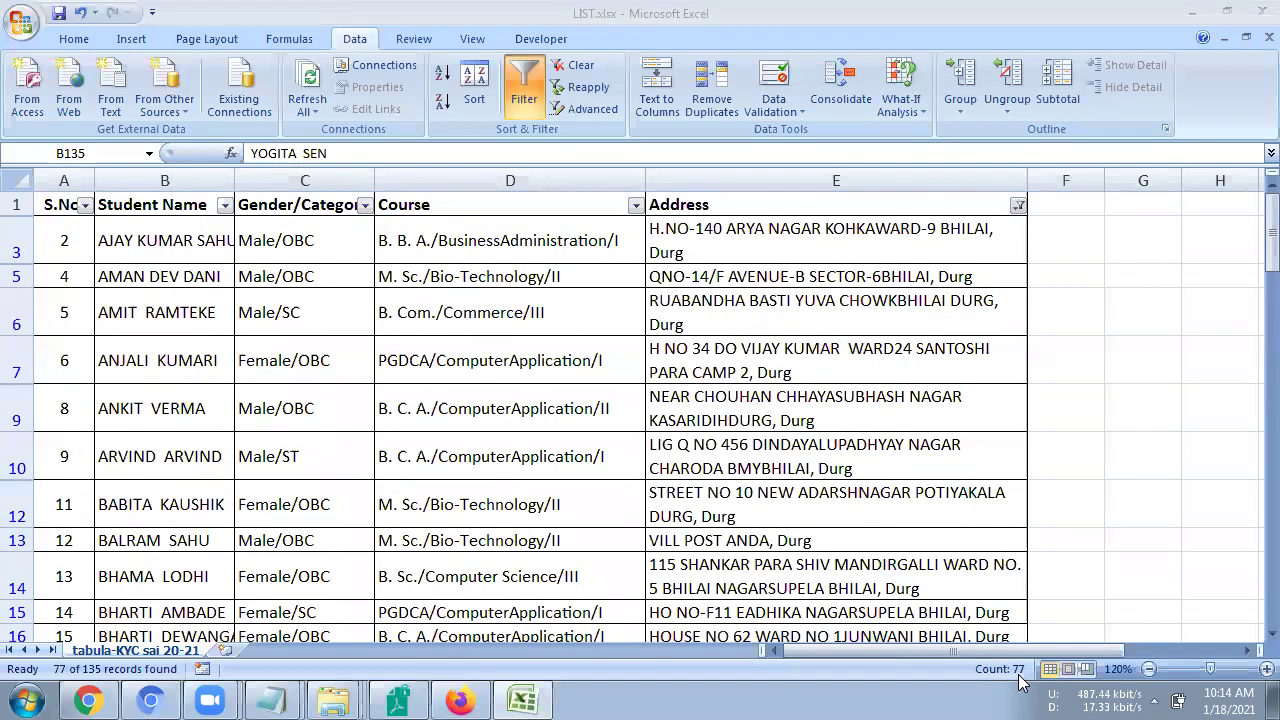